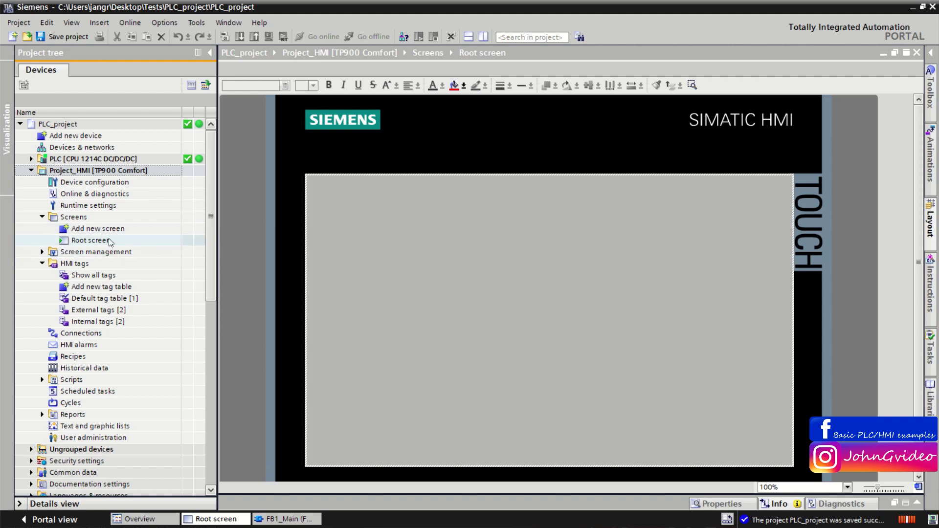
{"action": "right_click", "coordinate": [75, 243]}
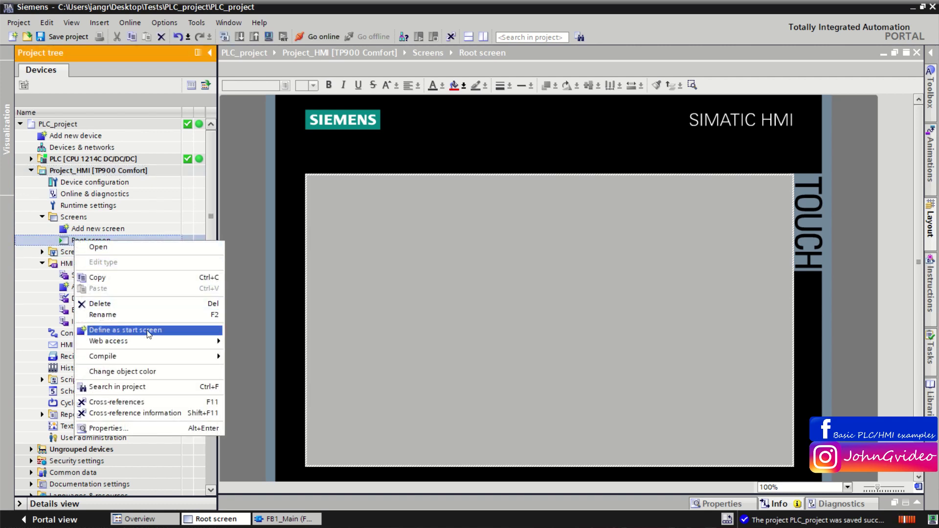
{"action": "left_click", "coordinate": [360, 238]}
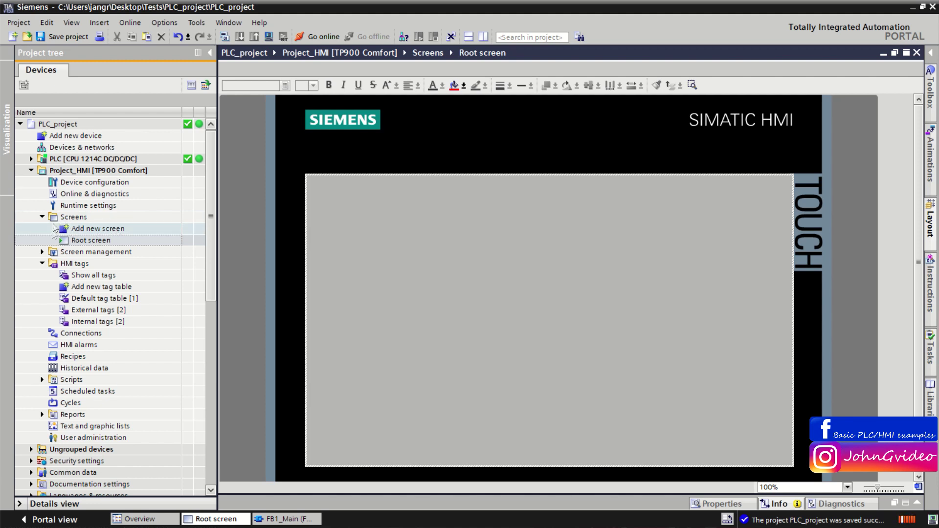
Add a new screen to the TP900 Comfort HMI and rename it "Second screen"
{"action": "double_click", "coordinate": [112, 229]}
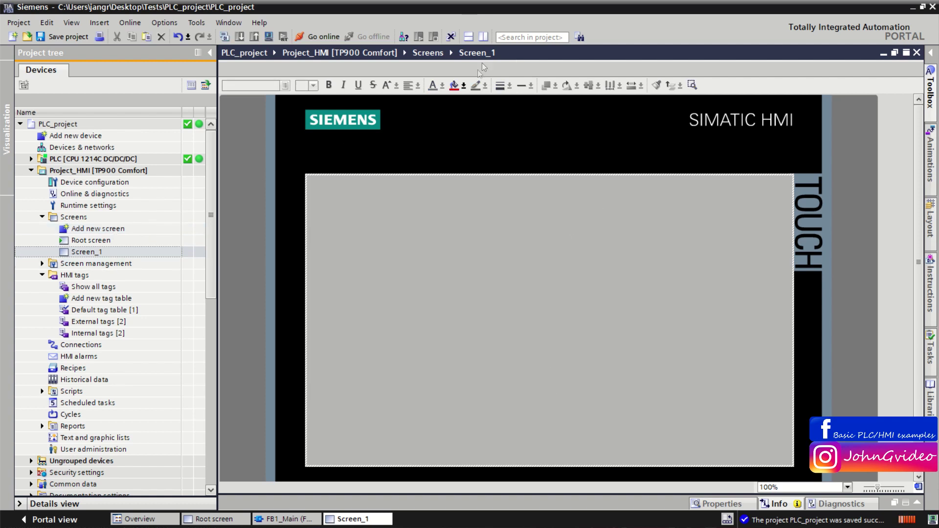
{"action": "left_click", "coordinate": [94, 254]}
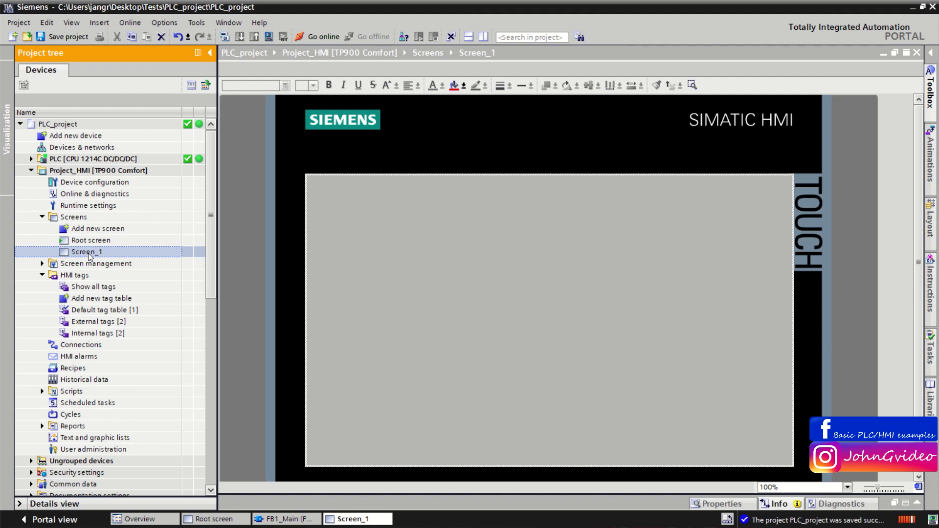
{"action": "left_click", "coordinate": [88, 253]}
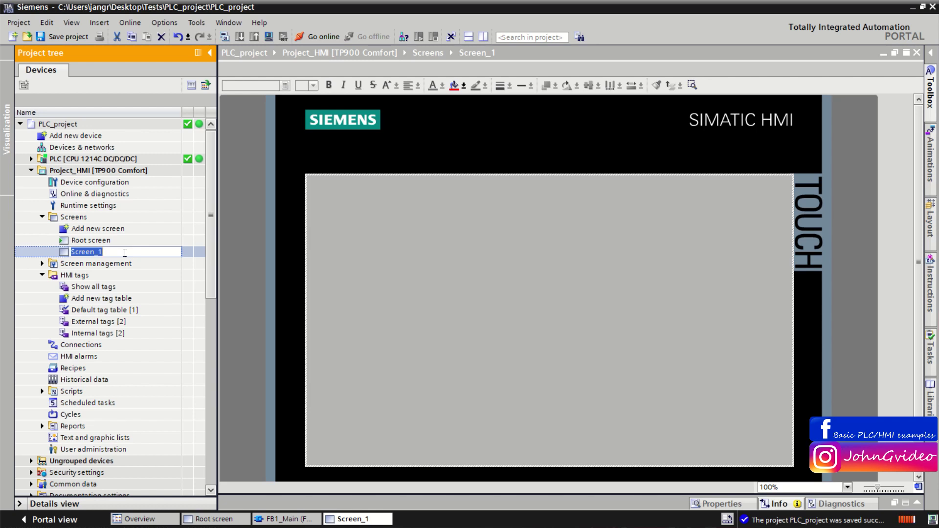
{"action": "type", "text": "Second screen"}
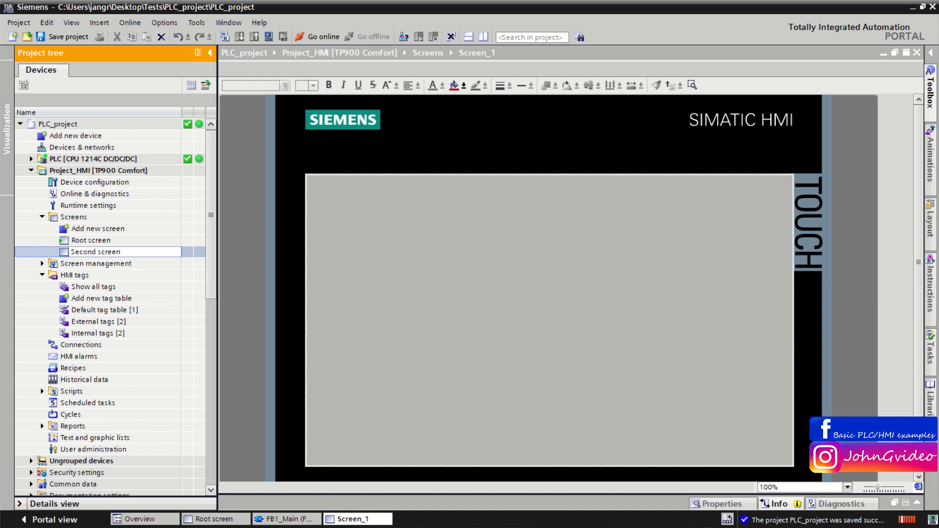
{"action": "key", "text": "Return"}
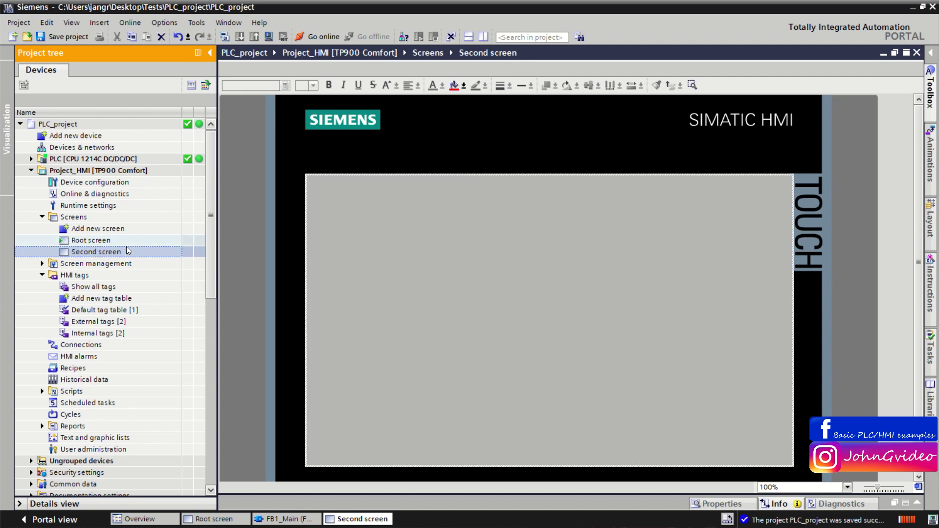
Define Second screen as the start screen of the HMI
{"action": "right_click", "coordinate": [86, 254]}
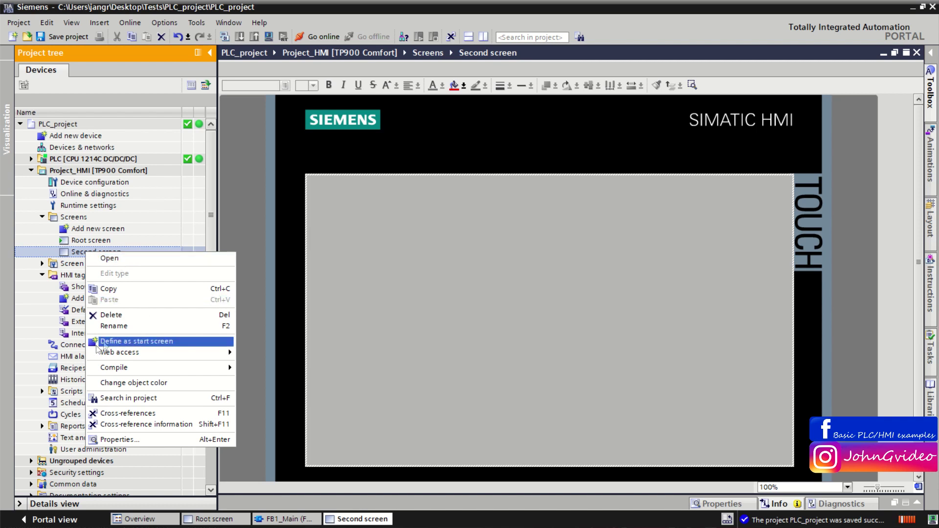
{"action": "left_click", "coordinate": [148, 342]}
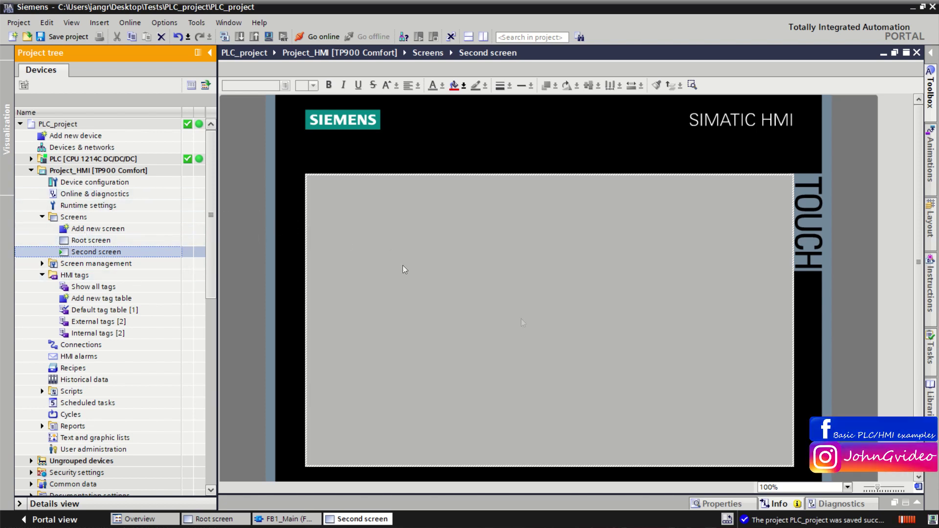
In the properties of Second screen, try a green background (0, 255, 0) and replace it with gray 192, 192, 192
{"action": "right_click", "coordinate": [559, 234]}
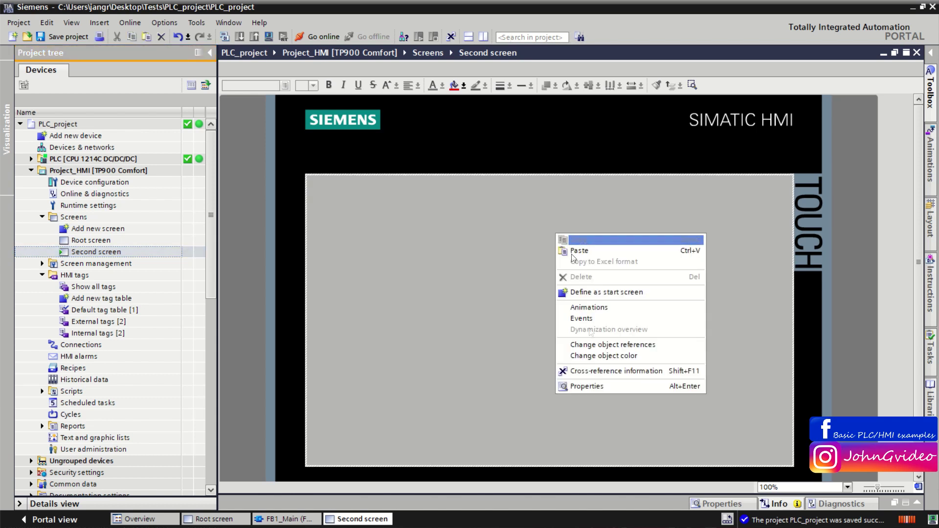
{"action": "left_click", "coordinate": [597, 389]}
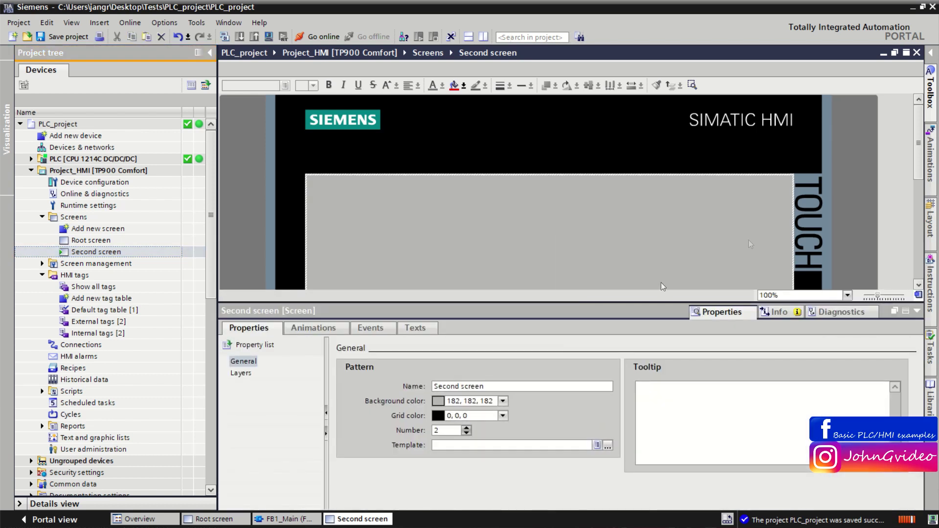
{"action": "left_click_drag", "start_coordinate": [917, 140], "coordinate": [914, 169]}
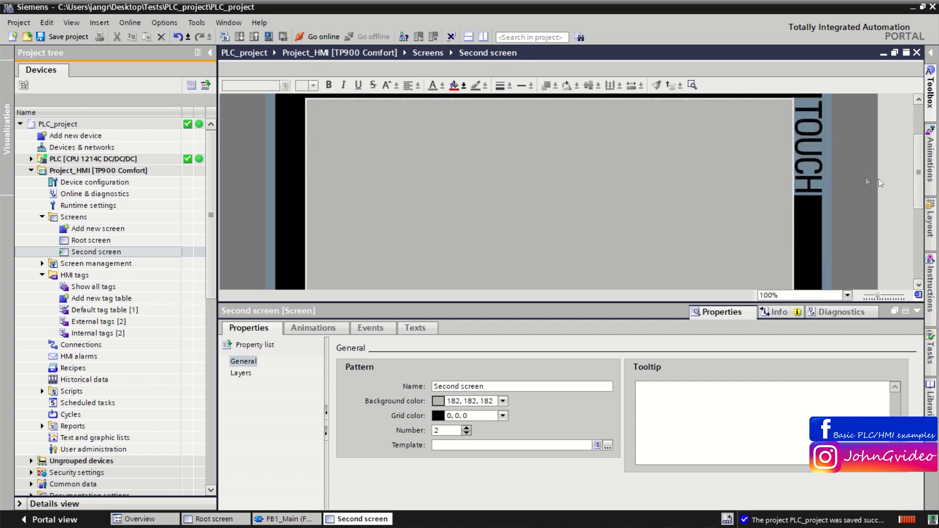
{"action": "left_click", "coordinate": [490, 386]}
{"action": "left_click_drag", "start_coordinate": [508, 387], "coordinate": [424, 387]}
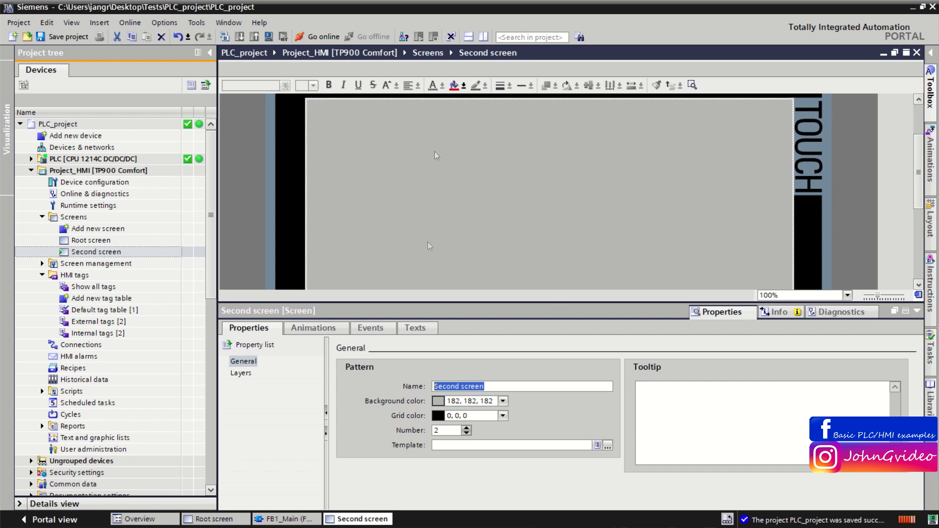
{"action": "left_click", "coordinate": [502, 401]}
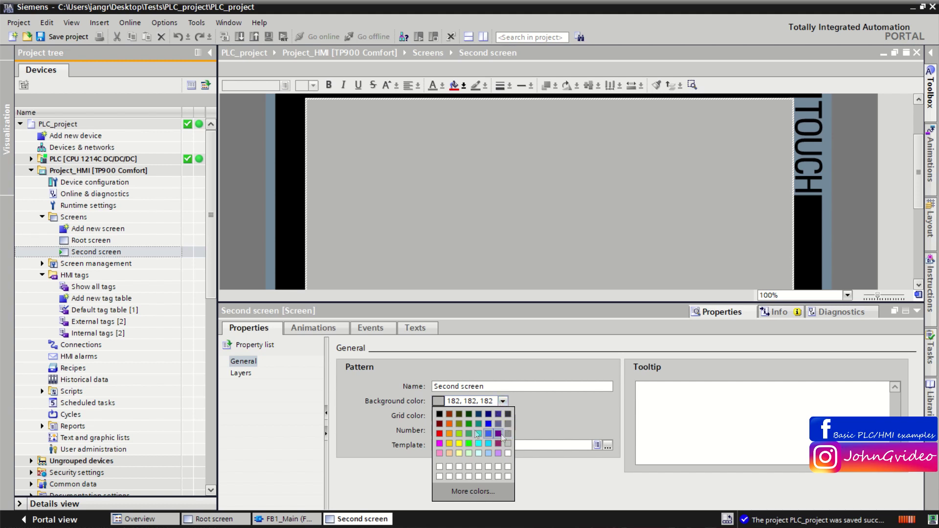
{"action": "left_click", "coordinate": [468, 444]}
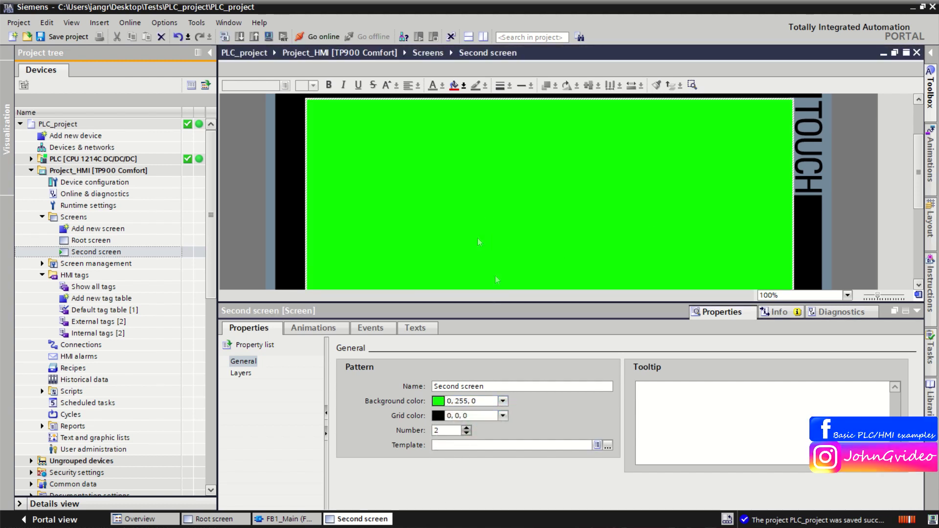
{"action": "left_click", "coordinate": [503, 402]}
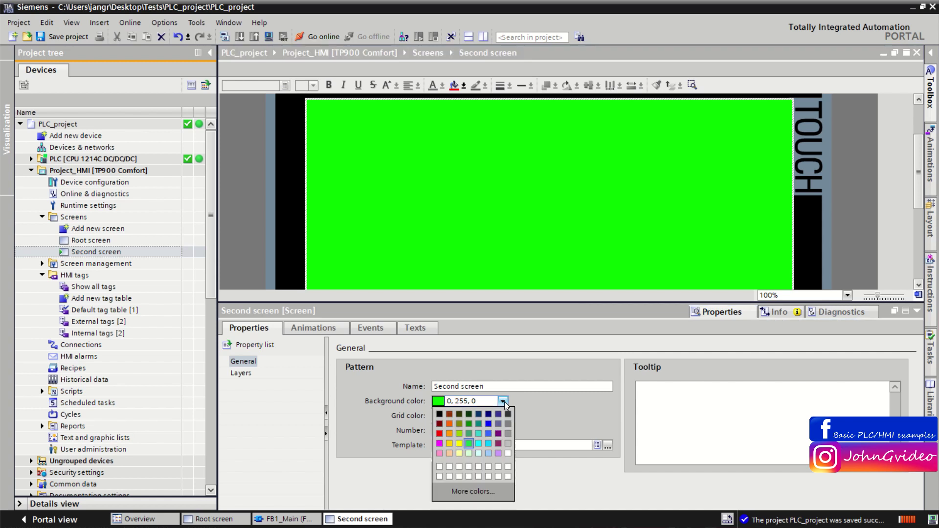
{"action": "left_click", "coordinate": [508, 433]}
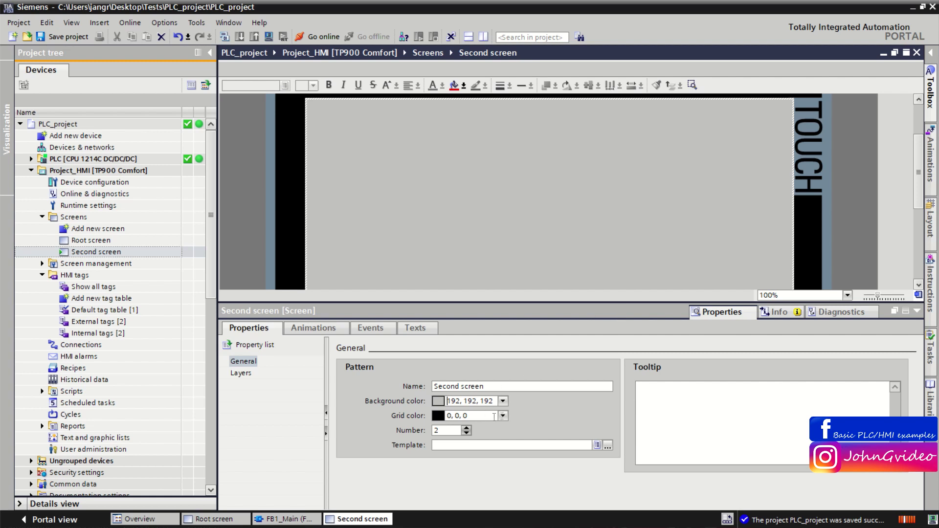
Set the grid color of Second screen to dark gray 51, 51, 51
{"action": "triple_click", "coordinate": [472, 413]}
{"action": "left_click", "coordinate": [502, 416]}
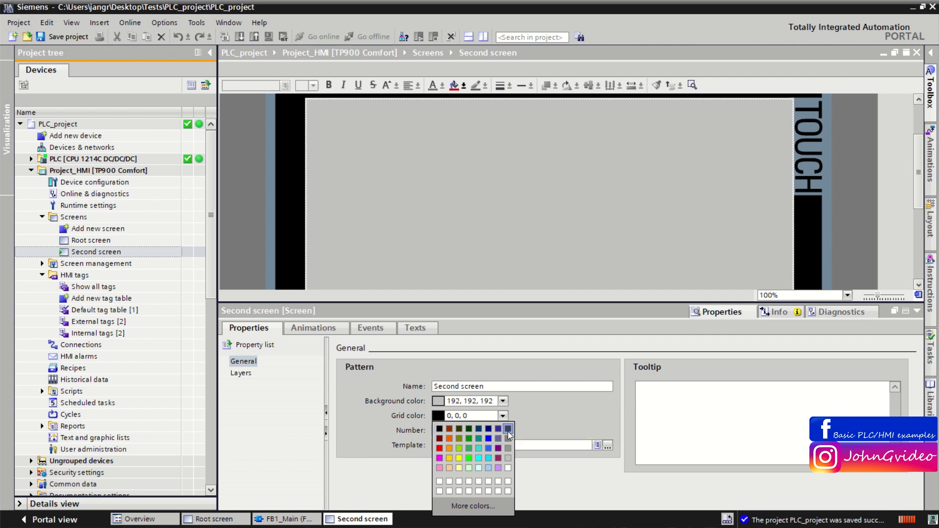
{"action": "left_click", "coordinate": [507, 431]}
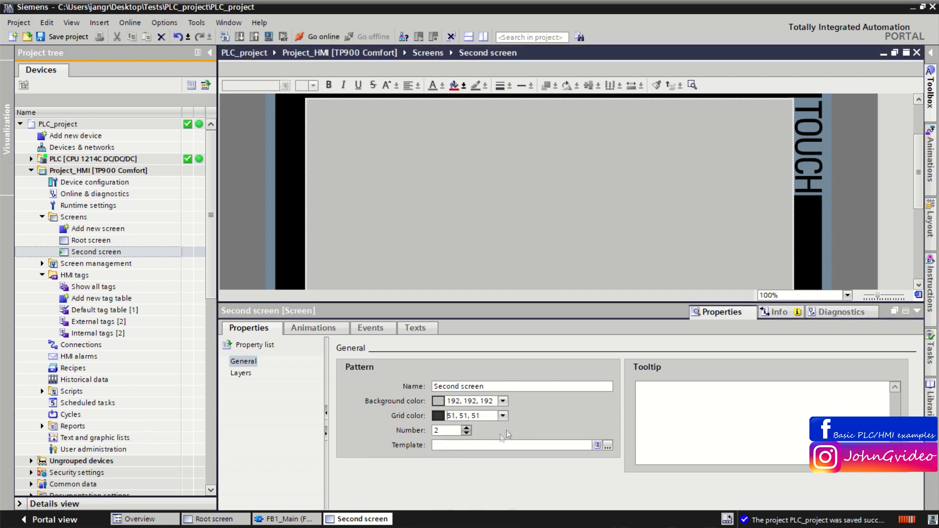
Compare the screen number of Second screen with the one in the Root screen's properties
{"action": "double_click", "coordinate": [444, 431]}
{"action": "right_click", "coordinate": [93, 240]}
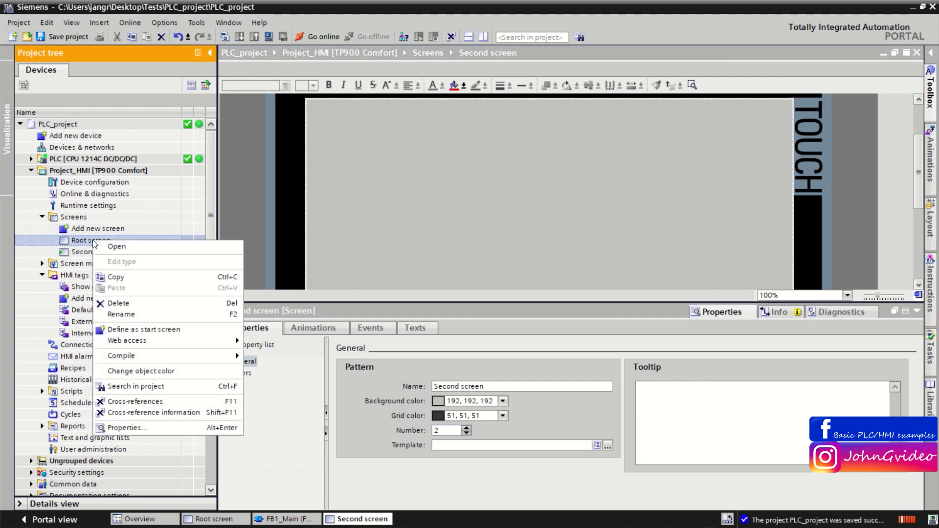
{"action": "left_click", "coordinate": [149, 428]}
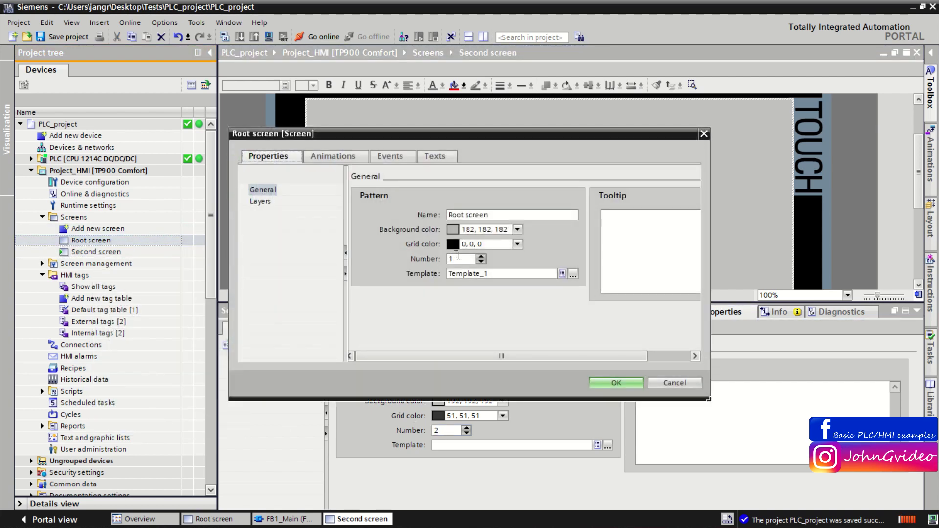
{"action": "double_click", "coordinate": [453, 259]}
{"action": "left_click", "coordinate": [703, 135]}
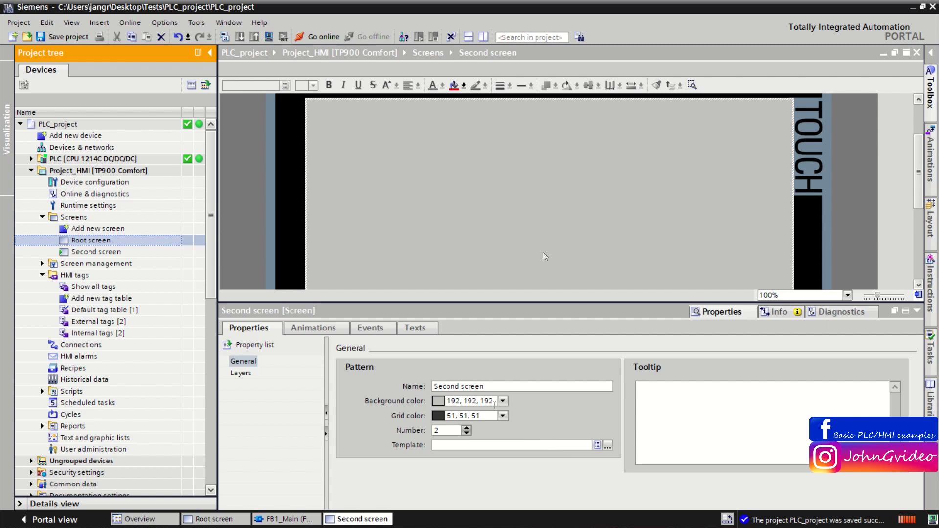
Check the templates available for Second screen and its multilingual texts, leaving the template unassigned
{"action": "left_click", "coordinate": [439, 446]}
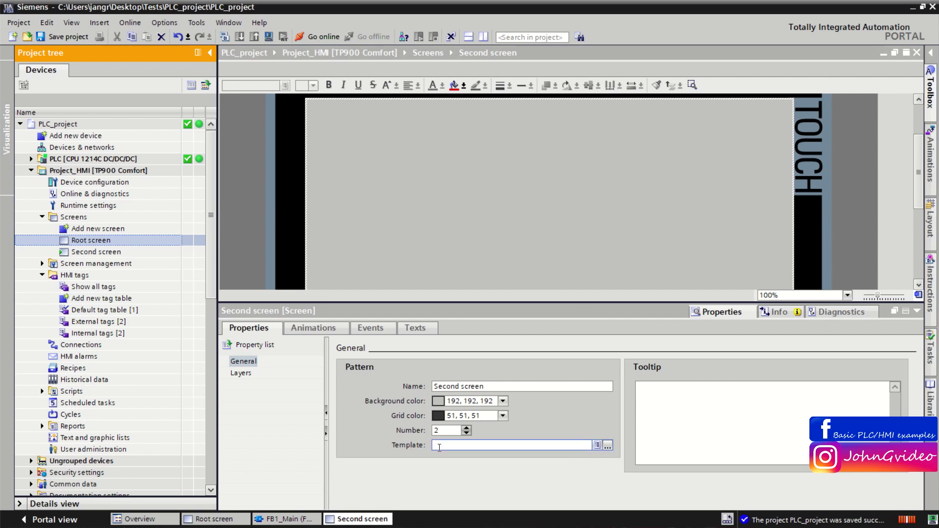
{"action": "left_click", "coordinate": [597, 446]}
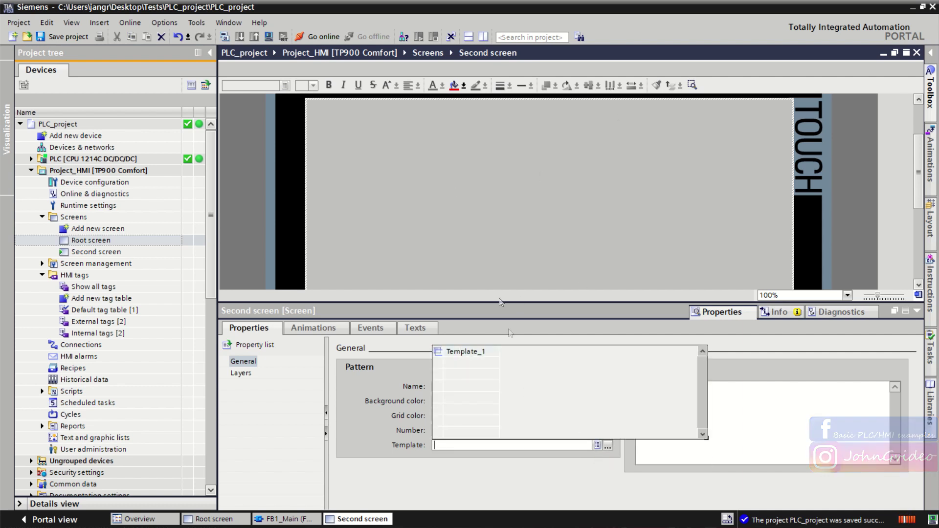
{"action": "left_click", "coordinate": [564, 331]}
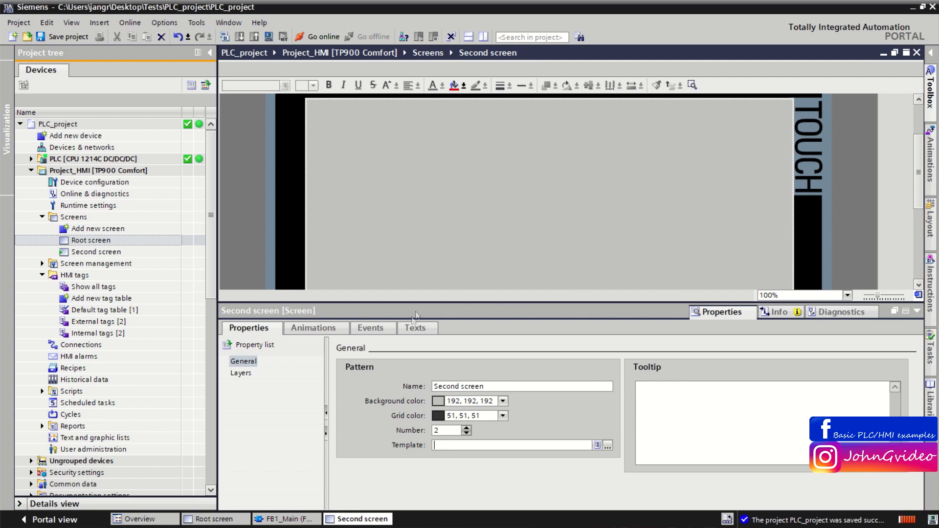
{"action": "left_click", "coordinate": [418, 325]}
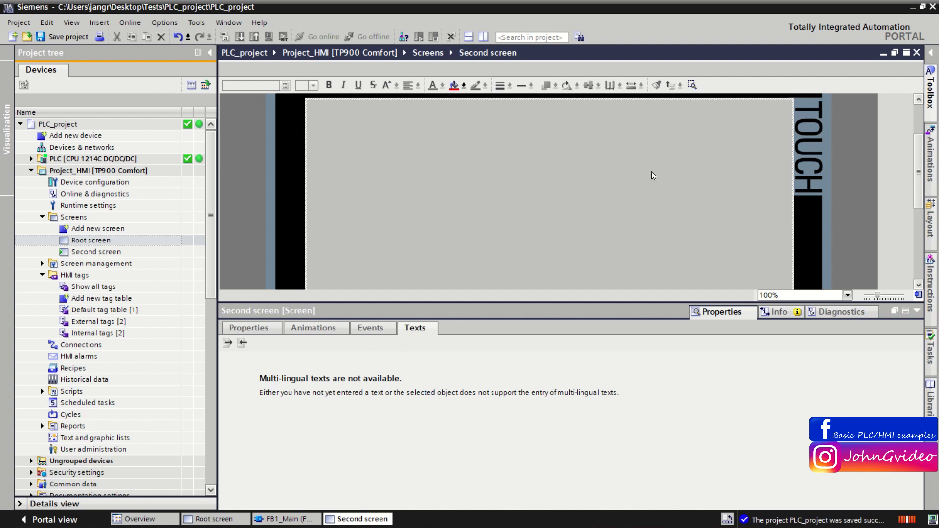
{"action": "left_click", "coordinate": [918, 312]}
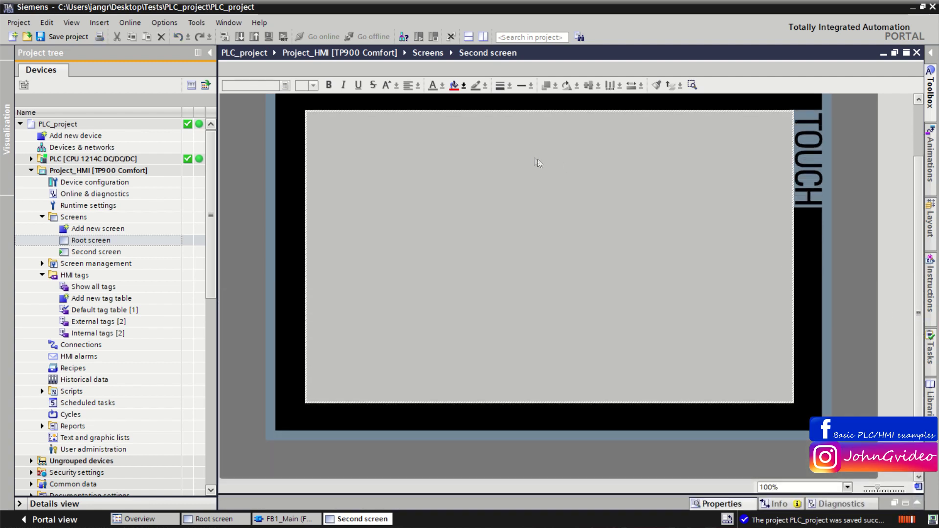
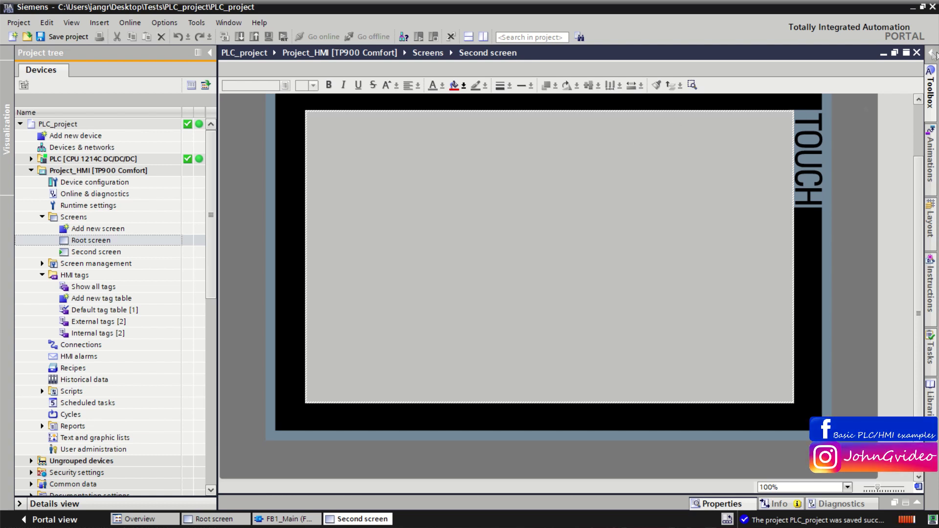
Examine the layers of Second screen in the layout options, from Layer_0 through Layer_31
{"action": "left_click", "coordinate": [931, 223]}
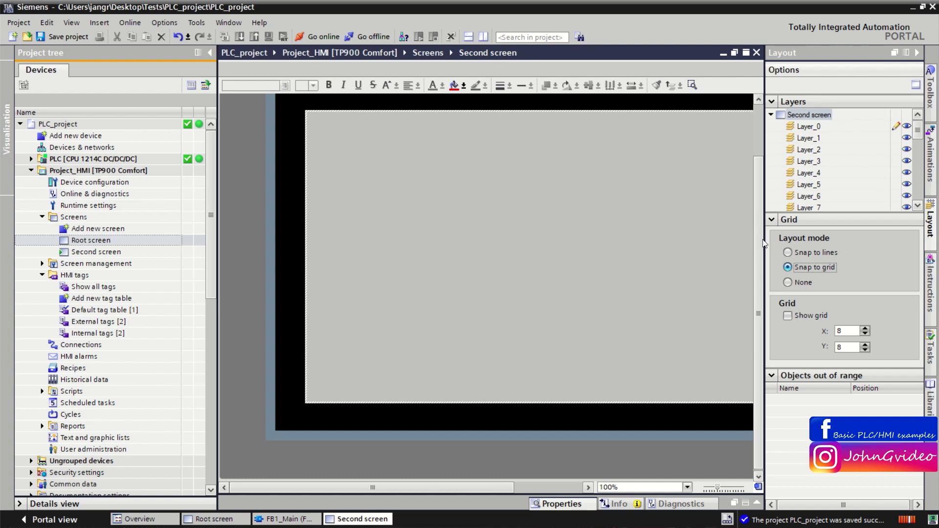
{"action": "left_click_drag", "start_coordinate": [765, 241], "coordinate": [729, 231]}
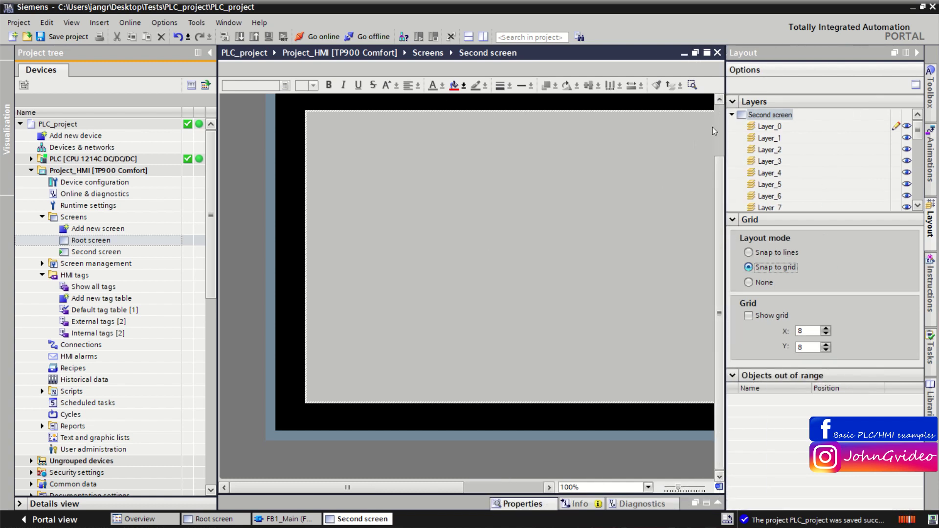
{"action": "left_click_drag", "start_coordinate": [920, 131], "coordinate": [922, 195]}
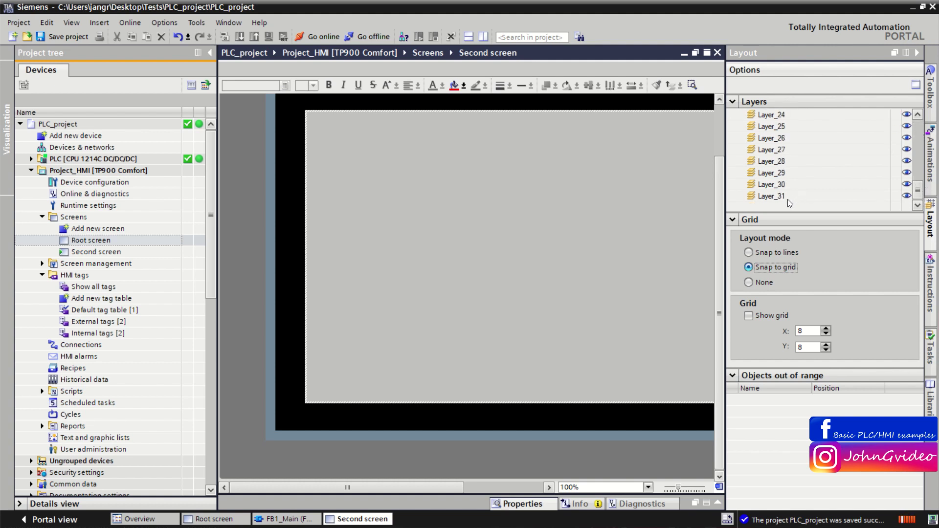
{"action": "left_click_drag", "start_coordinate": [919, 193], "coordinate": [919, 126]}
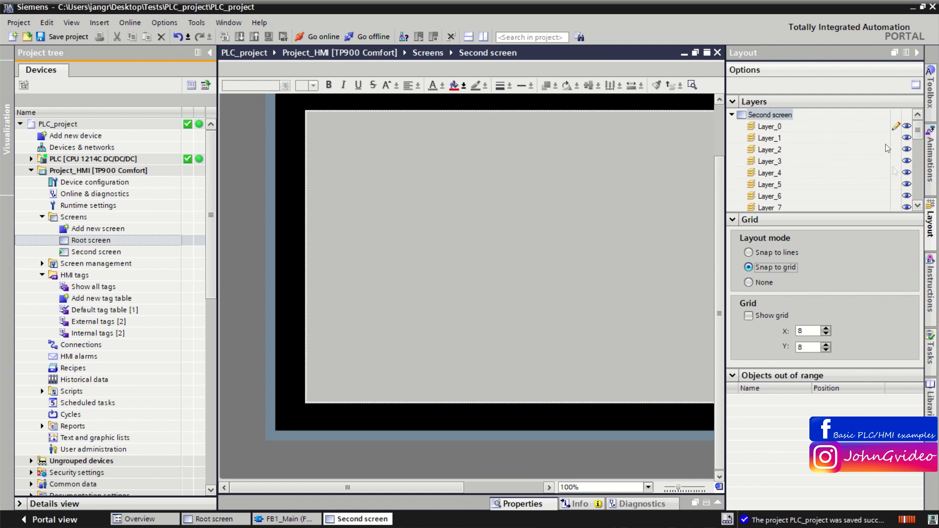
{"action": "left_click_drag", "start_coordinate": [768, 126], "coordinate": [765, 143]}
Turn on the grid display for Second screen and reopen the screen's general properties
{"action": "left_click", "coordinate": [748, 316]}
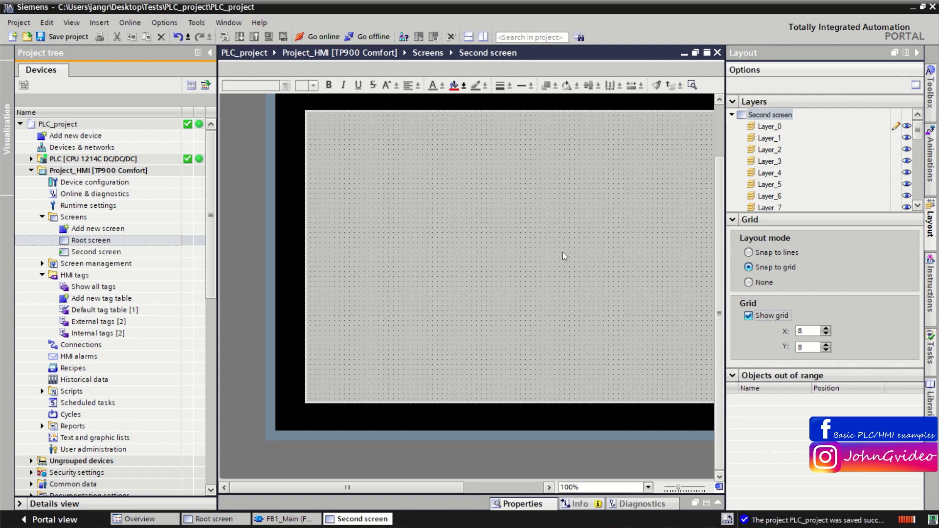
{"action": "left_click", "coordinate": [521, 504]}
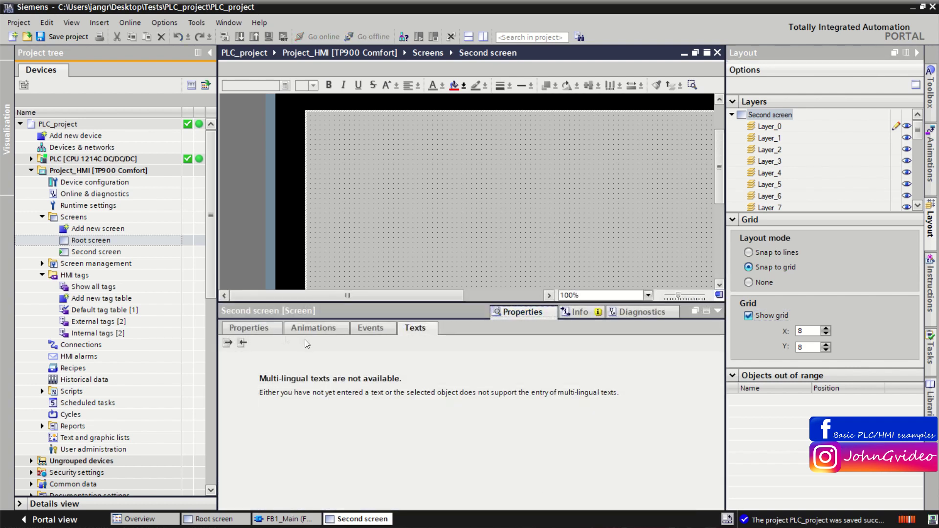
{"action": "left_click", "coordinate": [272, 330]}
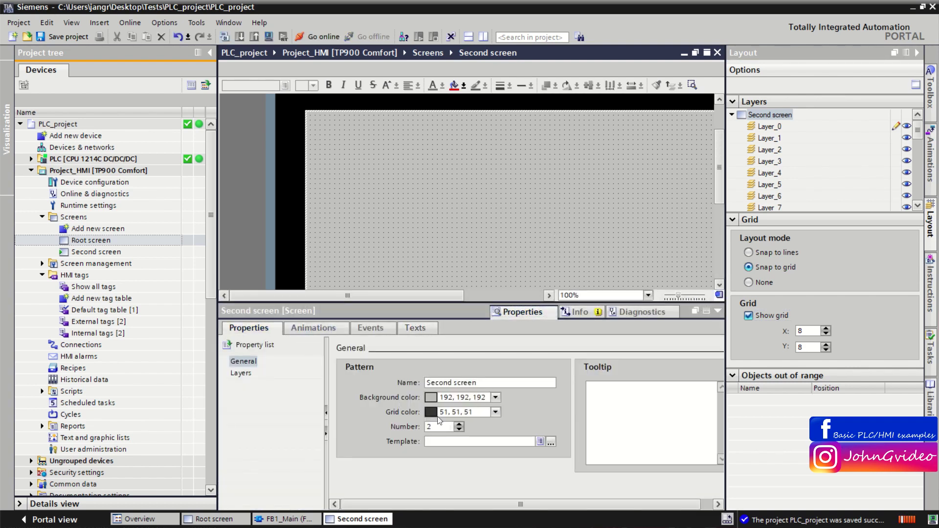
Try blue 0, 0, 255 and red 255, 0, 0 as Second screen's grid color, ending back at 51, 51, 51
{"action": "left_click", "coordinate": [495, 413]}
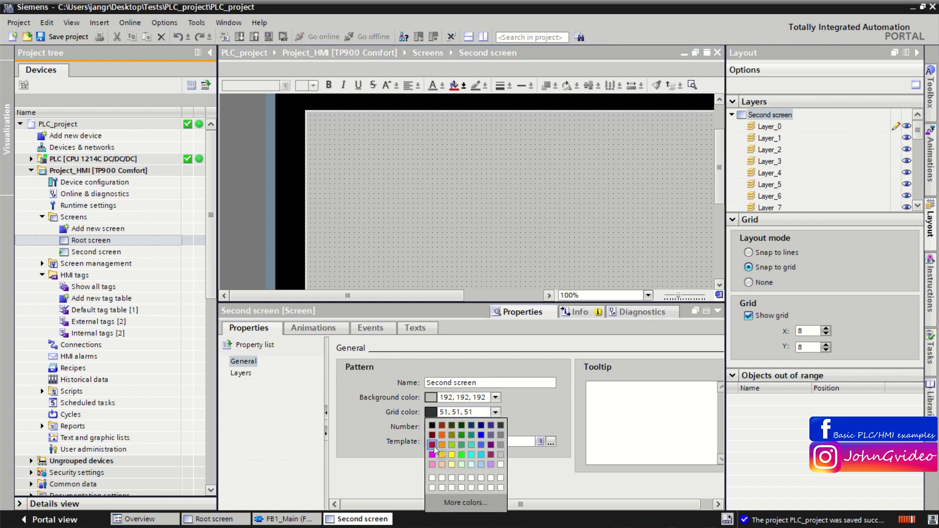
{"action": "left_click", "coordinate": [480, 435]}
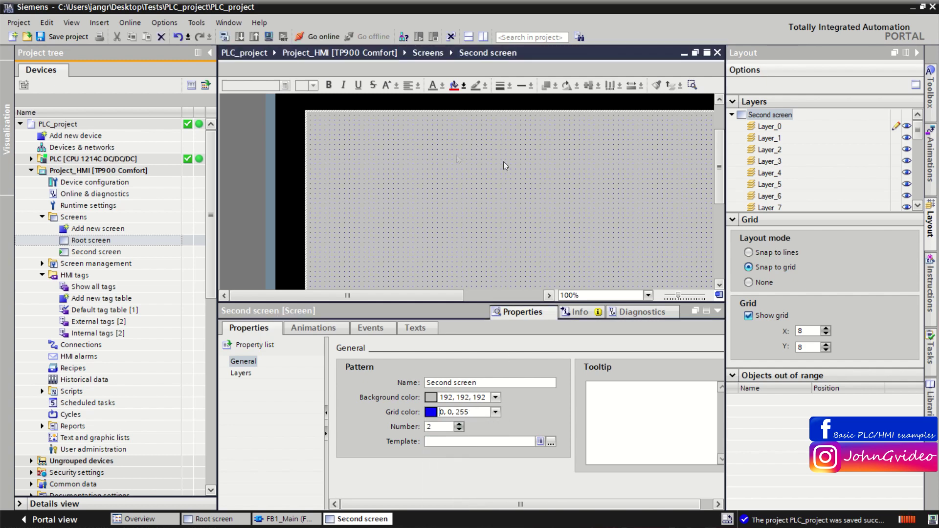
{"action": "left_click", "coordinate": [496, 412]}
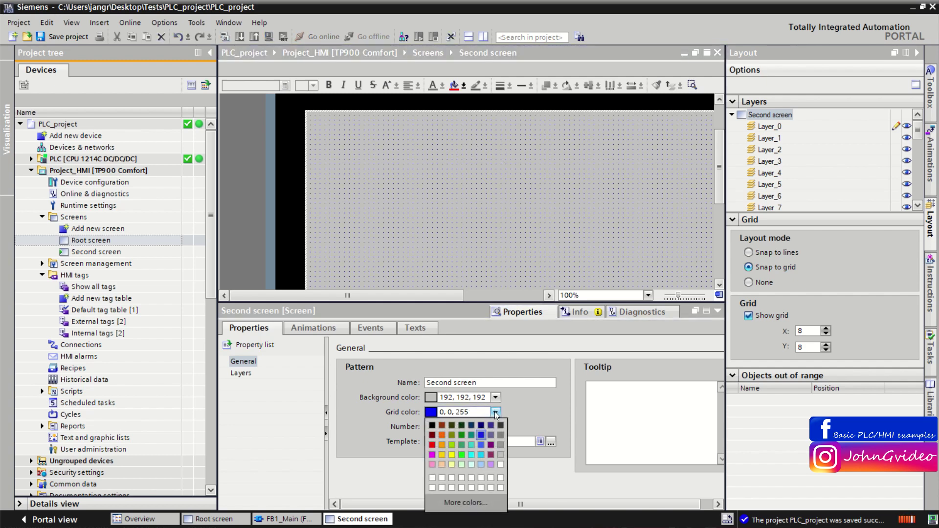
{"action": "left_click", "coordinate": [431, 445]}
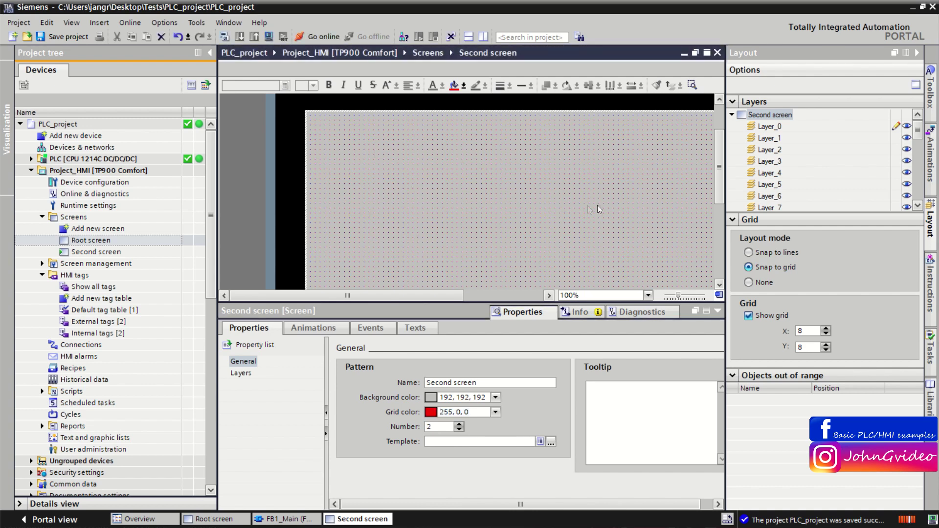
{"action": "left_click", "coordinate": [495, 412]}
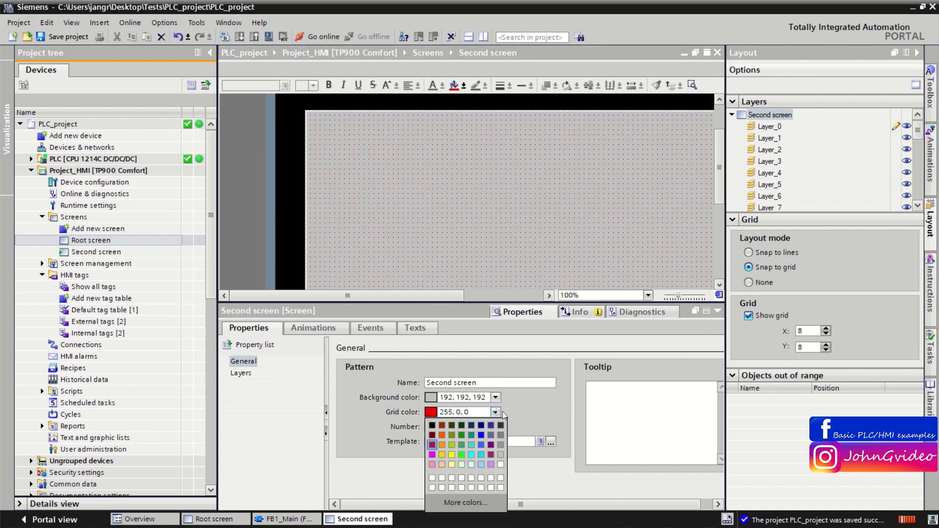
{"action": "left_click", "coordinate": [501, 425]}
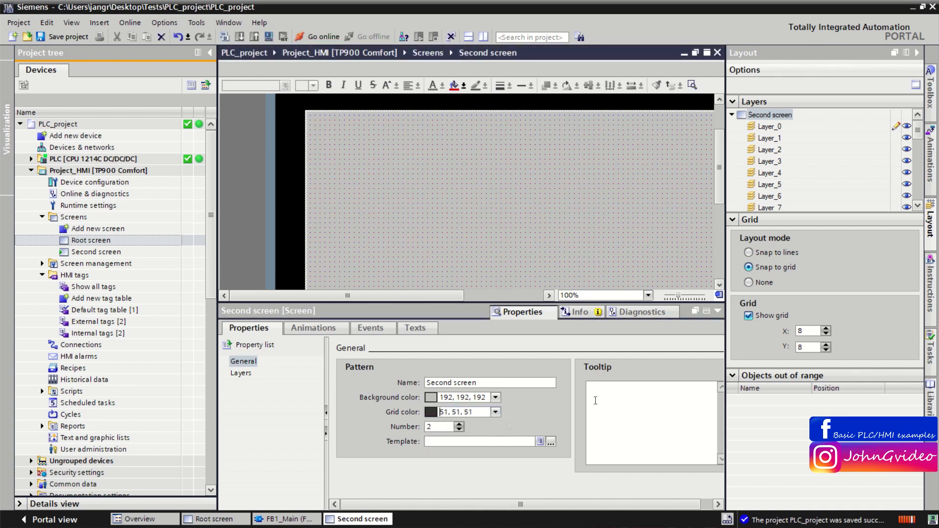
Collapse the screen properties to enlarge the work area and reduce the toolbox to its basic objects
{"action": "left_click", "coordinate": [717, 311]}
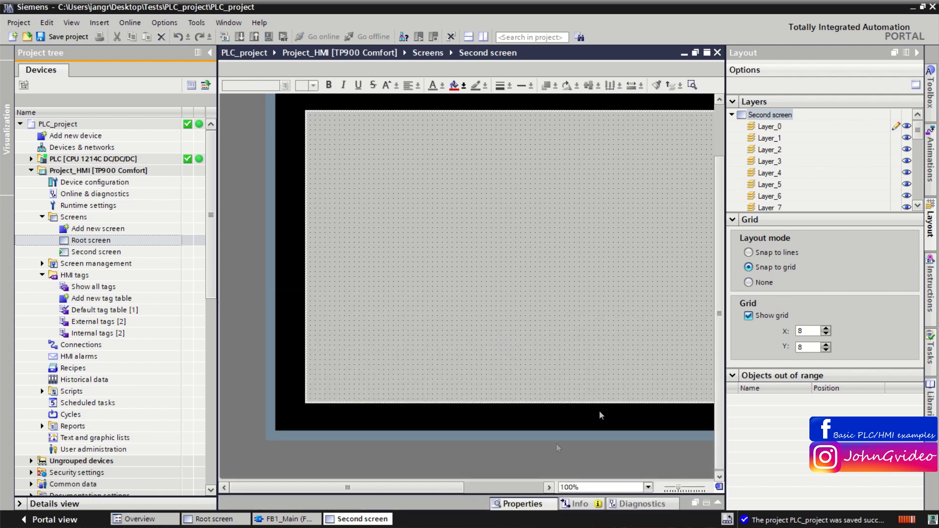
{"action": "left_click_drag", "start_coordinate": [445, 485], "coordinate": [500, 486]}
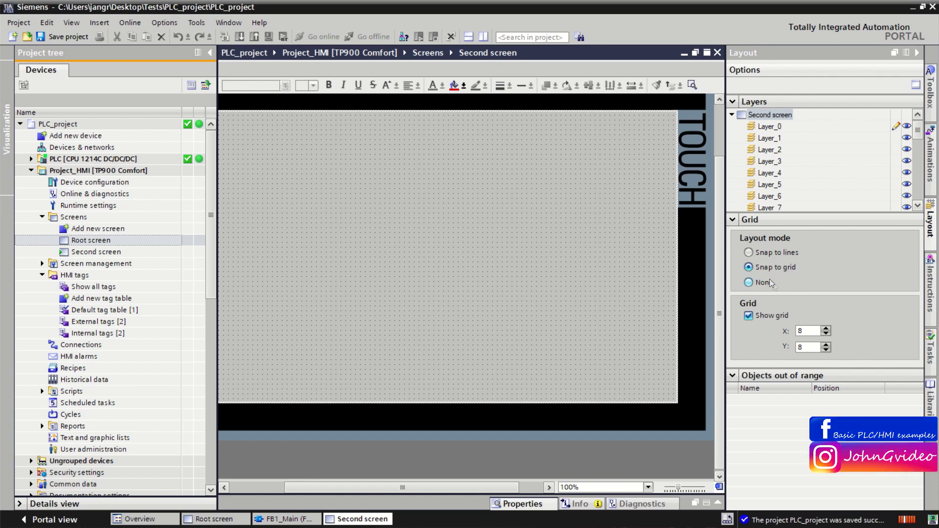
{"action": "scroll", "coordinate": [675, 352], "scroll_direction": "left", "scroll_amount": 2}
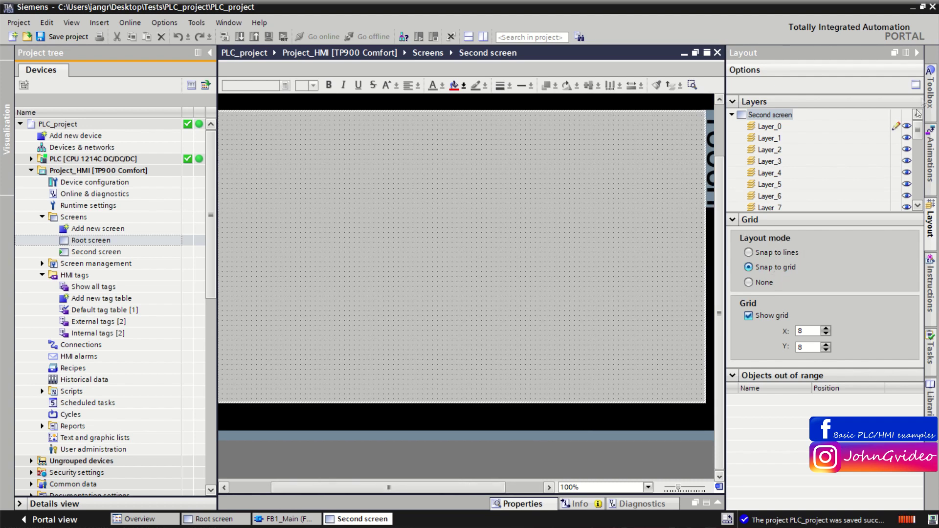
{"action": "left_click", "coordinate": [932, 90]}
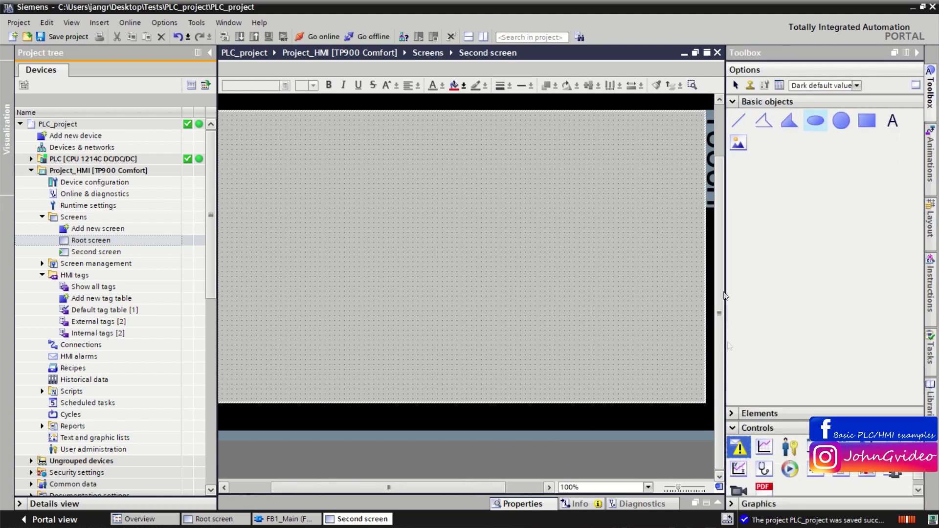
{"action": "left_click", "coordinate": [735, 428]}
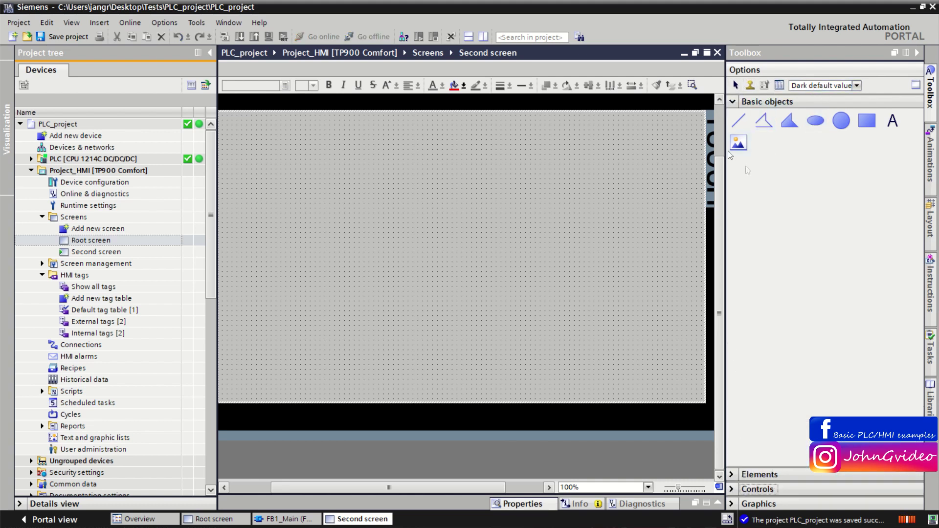
Turn off the grid display for Second screen in the layout options
{"action": "left_click", "coordinate": [763, 121]}
{"action": "left_click", "coordinate": [933, 225]}
{"action": "left_click", "coordinate": [748, 316]}
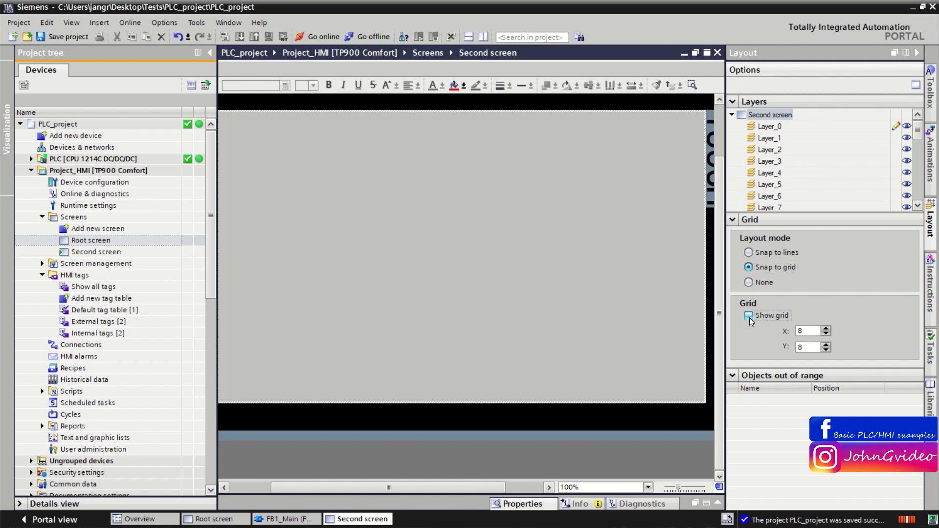
{"action": "left_click", "coordinate": [917, 53]}
Draw a line across the upper part of Second screen, adjusting its ends to about X 72, Y 96 and X 424, Y 72
{"action": "left_click", "coordinate": [930, 83]}
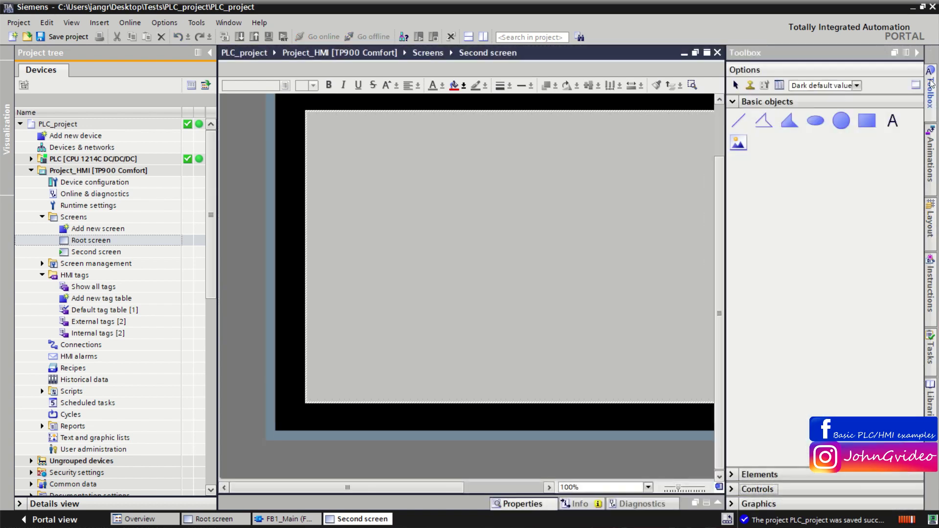
{"action": "left_click", "coordinate": [738, 121]}
{"action": "mouse_move", "coordinate": [354, 145]}
{"action": "left_mouse_down"}
{"action": "mouse_move", "coordinate": [396, 156]}
{"action": "mouse_move", "coordinate": [414, 173]}
{"action": "mouse_move", "coordinate": [514, 181]}
{"action": "mouse_move", "coordinate": [550, 149]}
{"action": "left_mouse_up"}
{"action": "left_click_drag", "start_coordinate": [354, 146], "coordinate": [349, 222]}
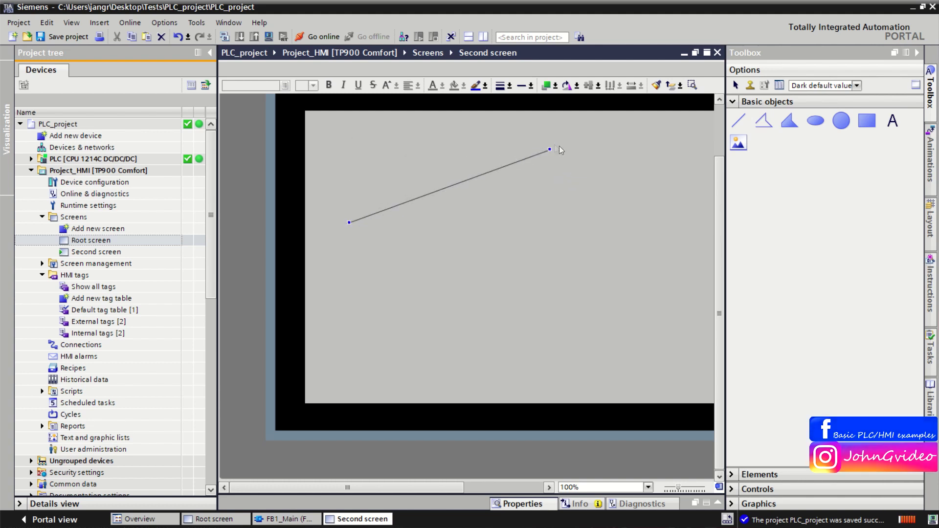
{"action": "left_click_drag", "start_coordinate": [549, 149], "coordinate": [531, 173]}
Examine the new line's properties: appearance, line ends, layout, flashing, styles/designs and miscellaneous
{"action": "right_click", "coordinate": [525, 156]}
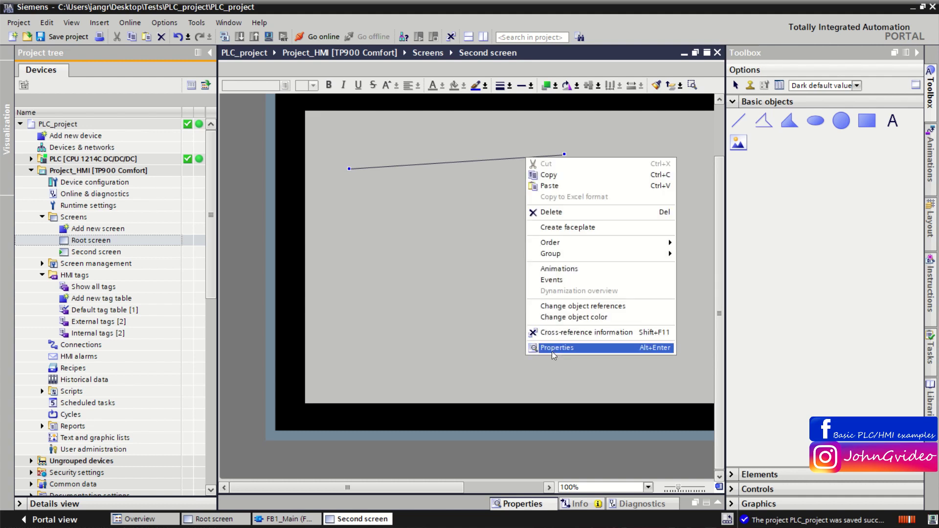
{"action": "left_click", "coordinate": [551, 351]}
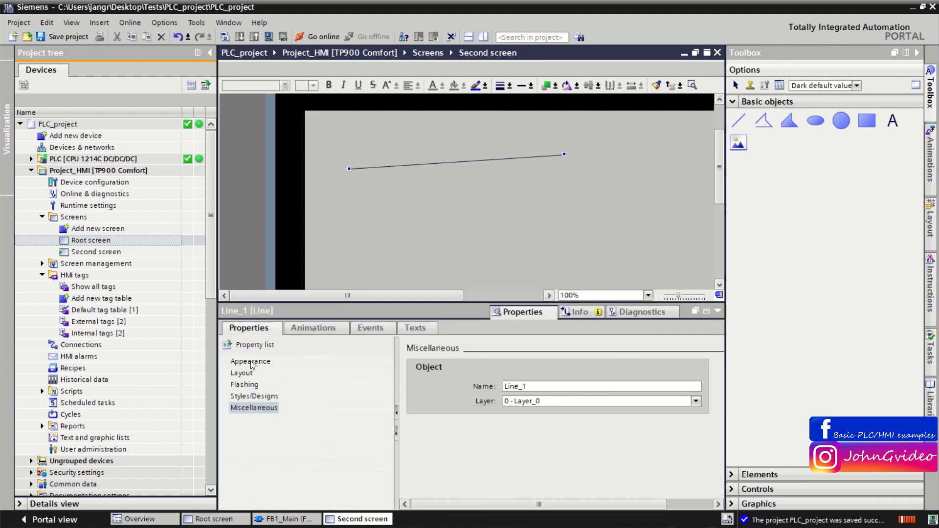
{"action": "left_click", "coordinate": [251, 363]}
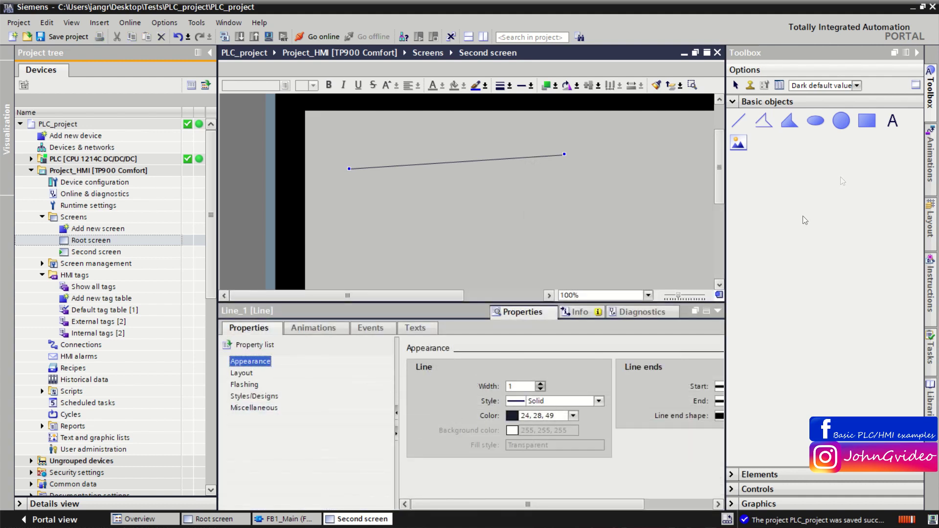
{"action": "left_click", "coordinate": [917, 53]}
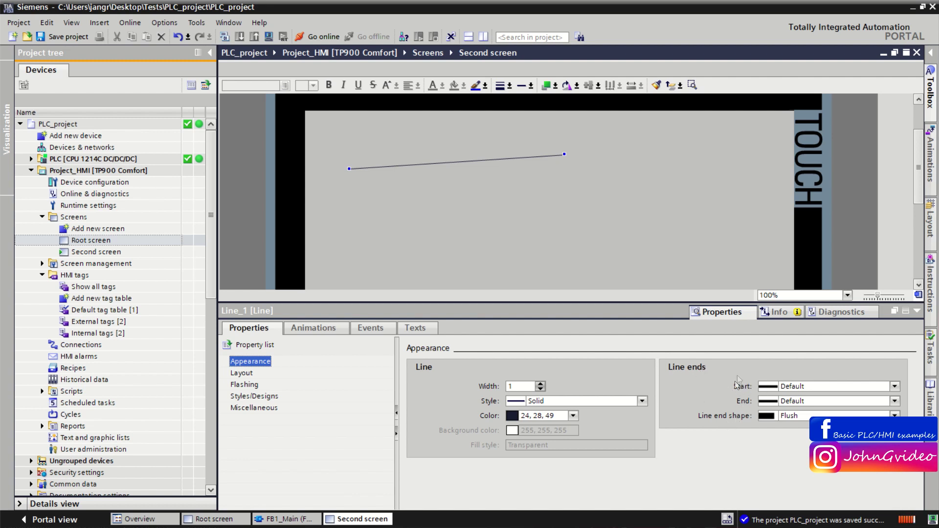
{"action": "left_click", "coordinate": [242, 374]}
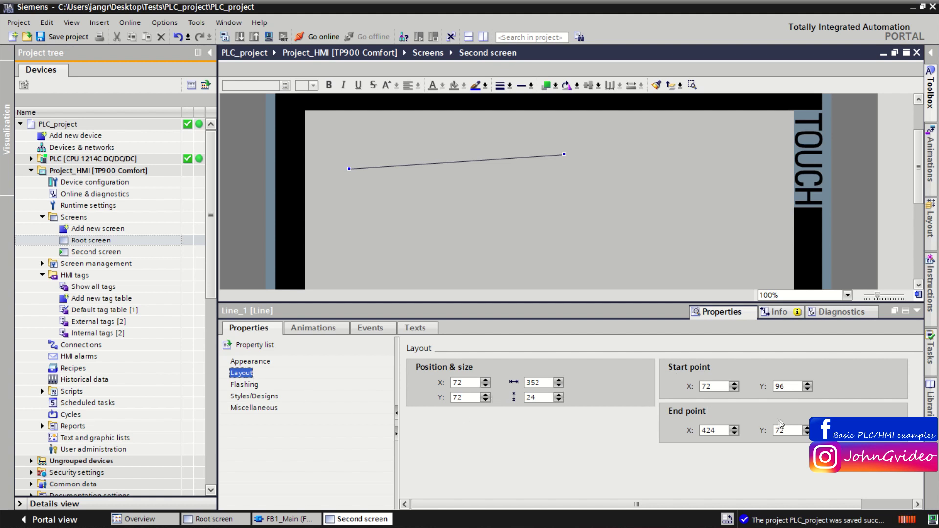
{"action": "left_click", "coordinate": [247, 387]}
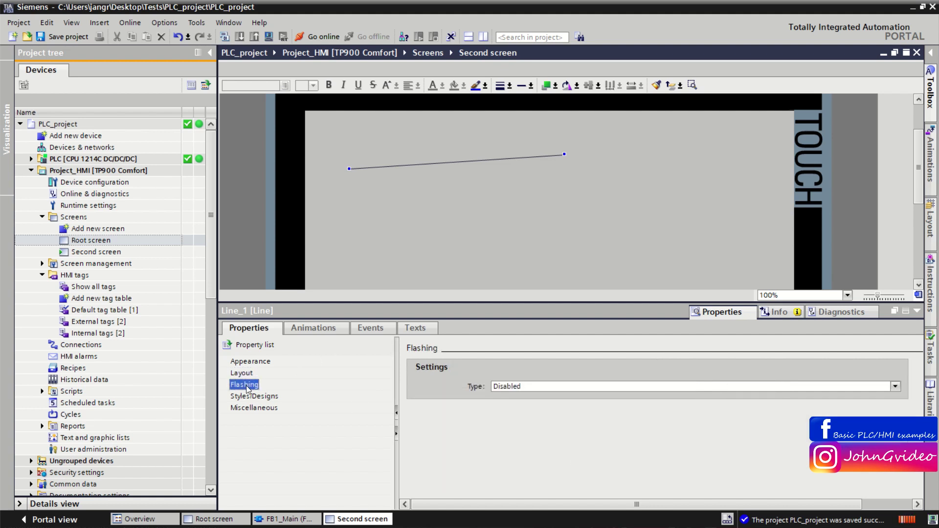
{"action": "left_click", "coordinate": [272, 396]}
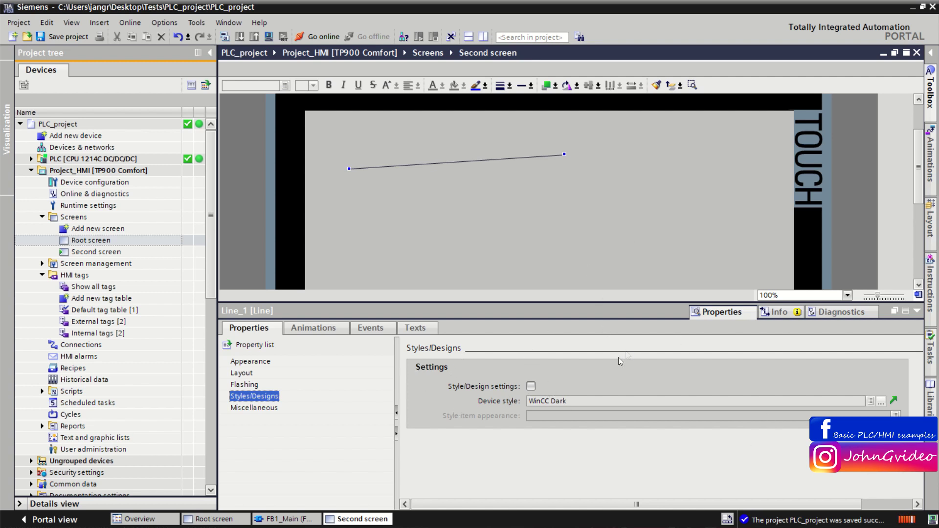
{"action": "left_click", "coordinate": [263, 408]}
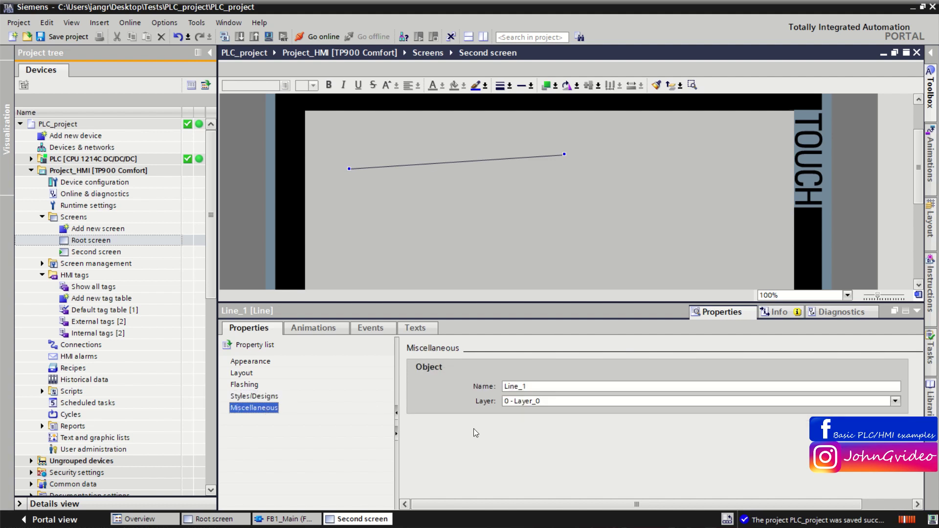
Rename the line object as Line and check the available layers, keeping it on 0 - Layer_0
{"action": "left_click_drag", "start_coordinate": [546, 384], "coordinate": [496, 384]}
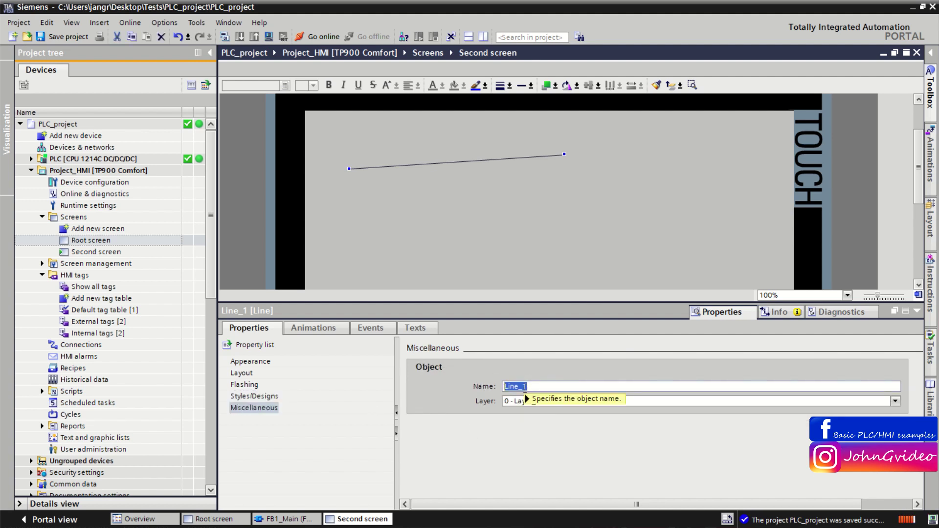
{"action": "type", "text": "Line"}
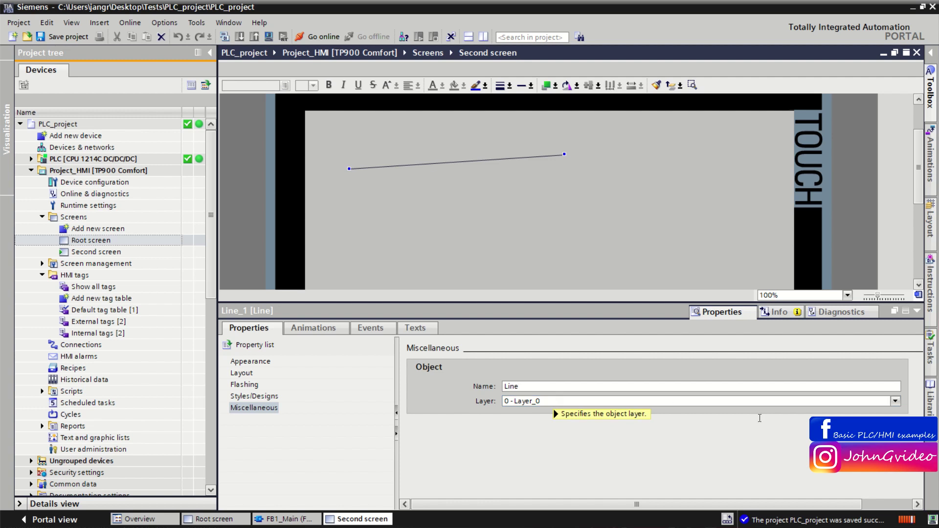
{"action": "left_click", "coordinate": [887, 401]}
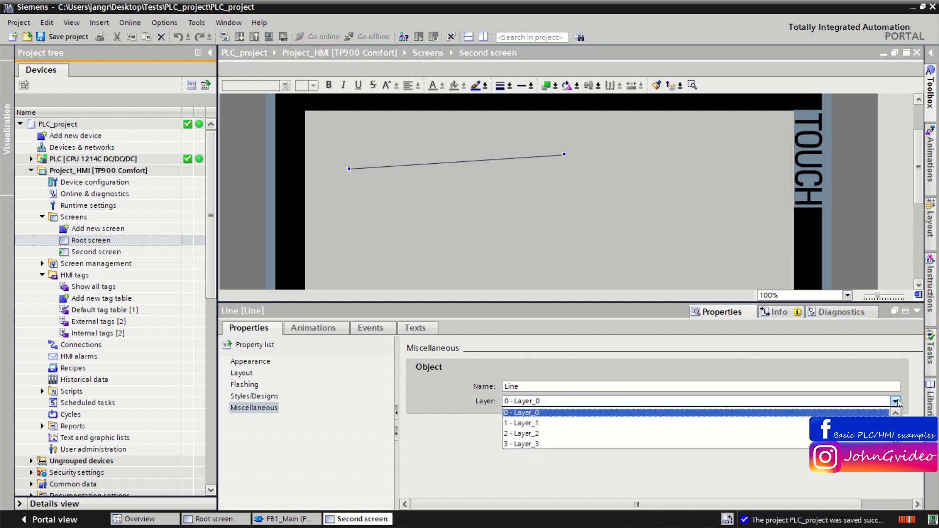
{"action": "left_click", "coordinate": [534, 423]}
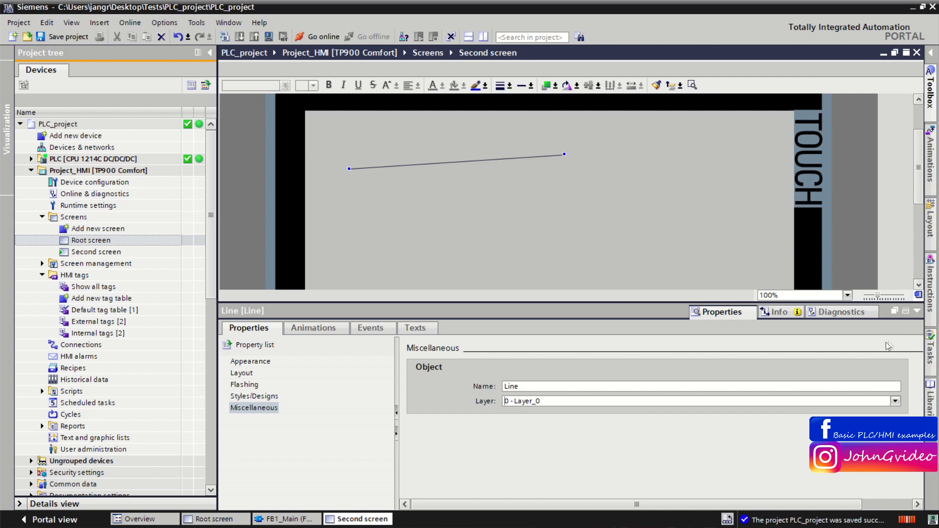
Draw a seven-point polyline about 280 by 152 below the line and move it left to about X 112, Y 96
{"action": "left_click", "coordinate": [933, 97]}
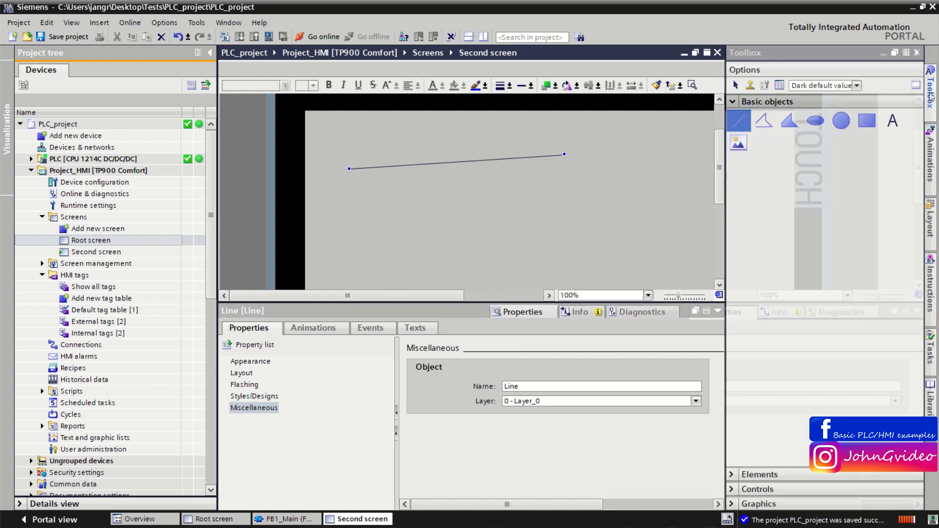
{"action": "left_click", "coordinate": [765, 121]}
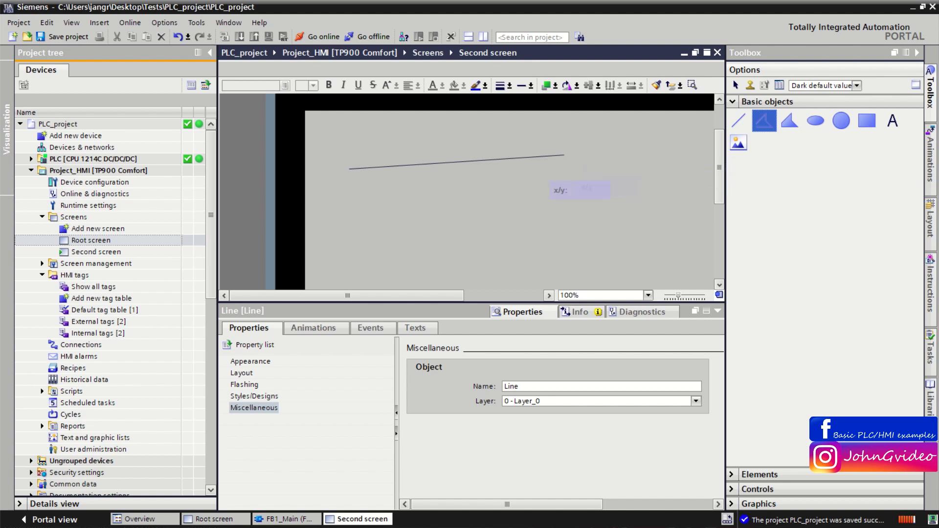
{"action": "left_click", "coordinate": [535, 180]}
{"action": "left_click", "coordinate": [457, 208]}
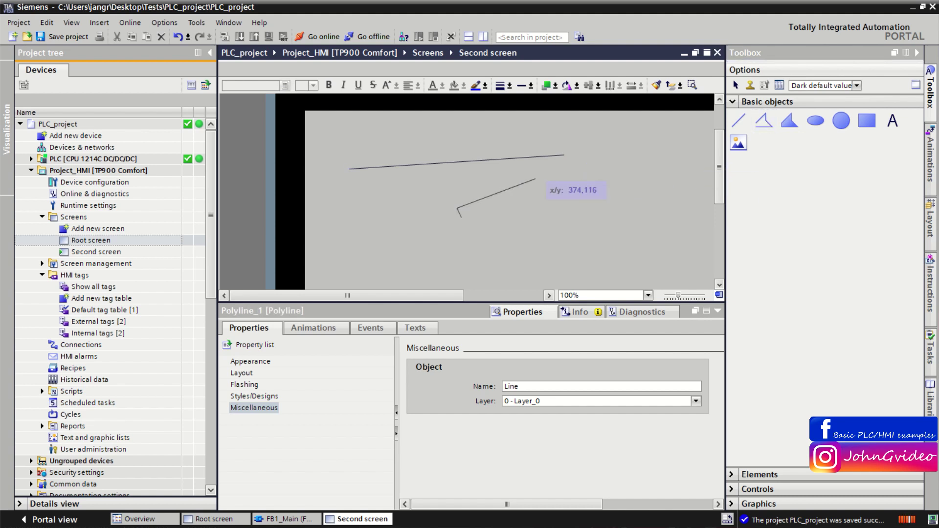
{"action": "left_click", "coordinate": [495, 261]}
{"action": "left_click", "coordinate": [554, 266]}
{"action": "left_click", "coordinate": [604, 238]}
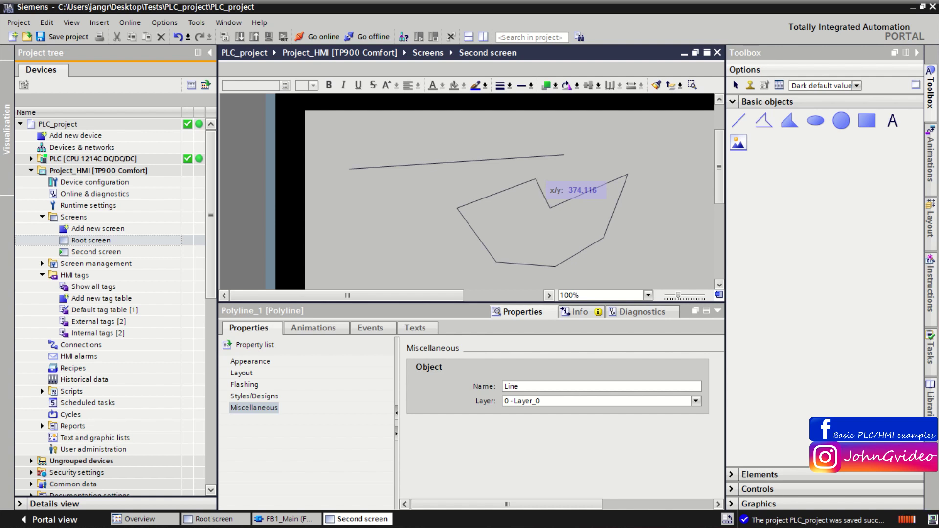
{"action": "double_click", "coordinate": [535, 180]}
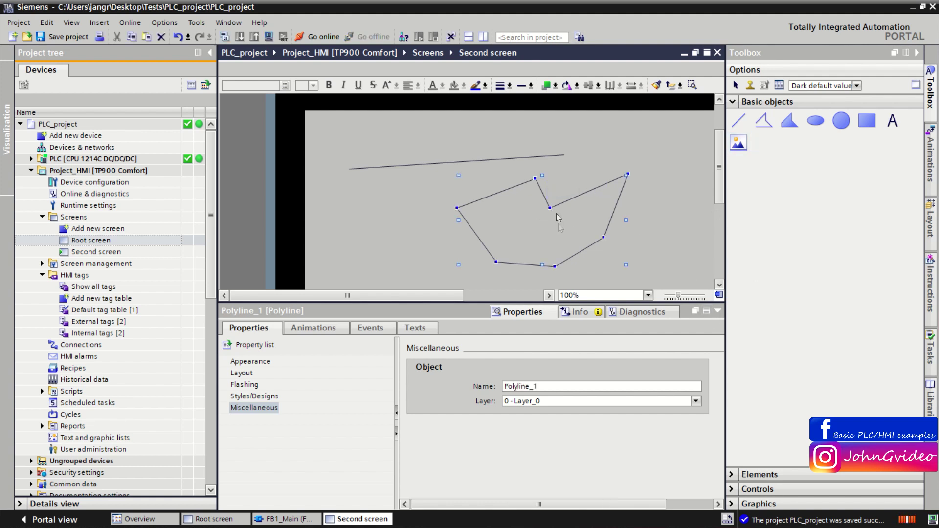
{"action": "left_click_drag", "start_coordinate": [556, 205], "coordinate": [473, 200]}
Examine the polyline's appearance, position and size, geometry points, and its name and layer settings
{"action": "left_click", "coordinate": [249, 362]}
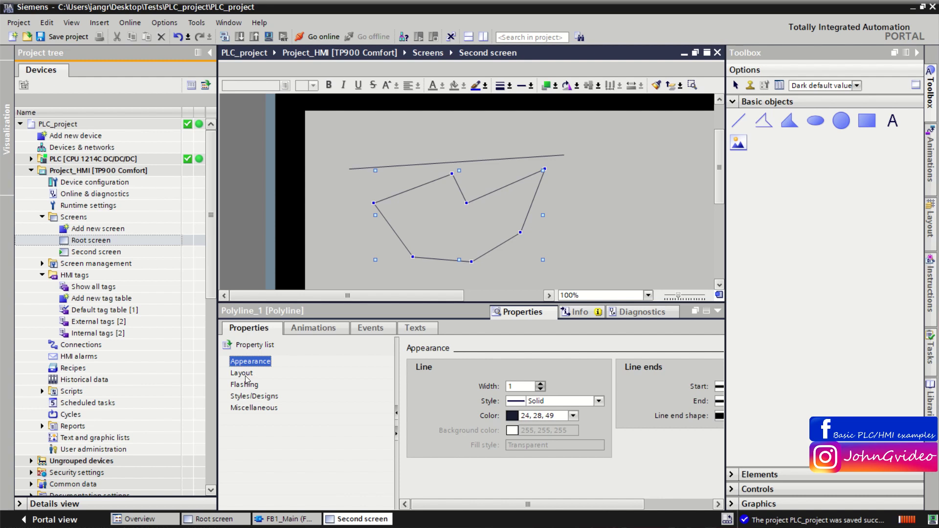
{"action": "left_click", "coordinate": [242, 373]}
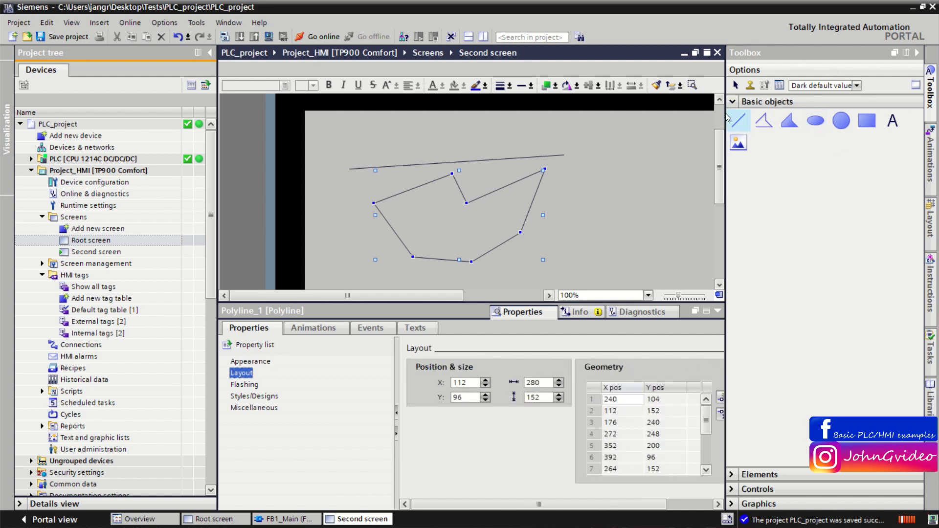
{"action": "left_click_drag", "start_coordinate": [728, 116], "coordinate": [824, 118]}
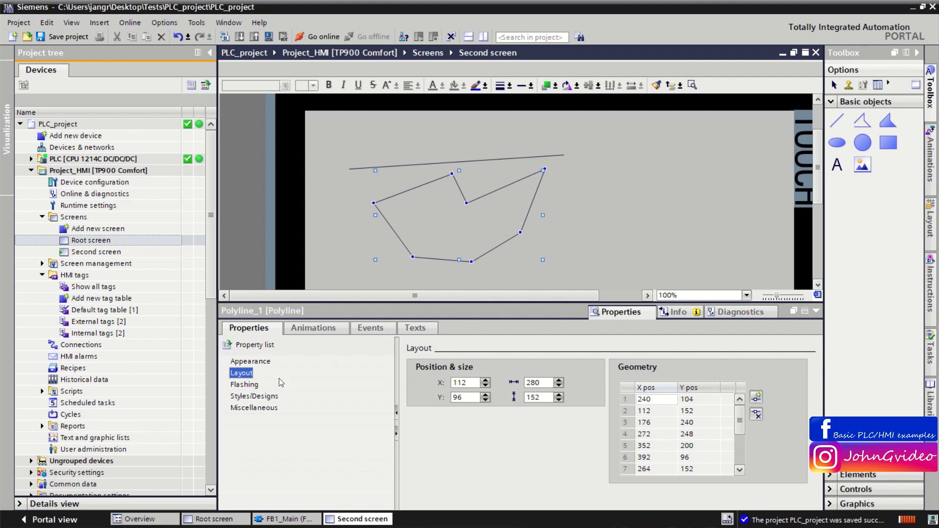
{"action": "left_click", "coordinate": [254, 409]}
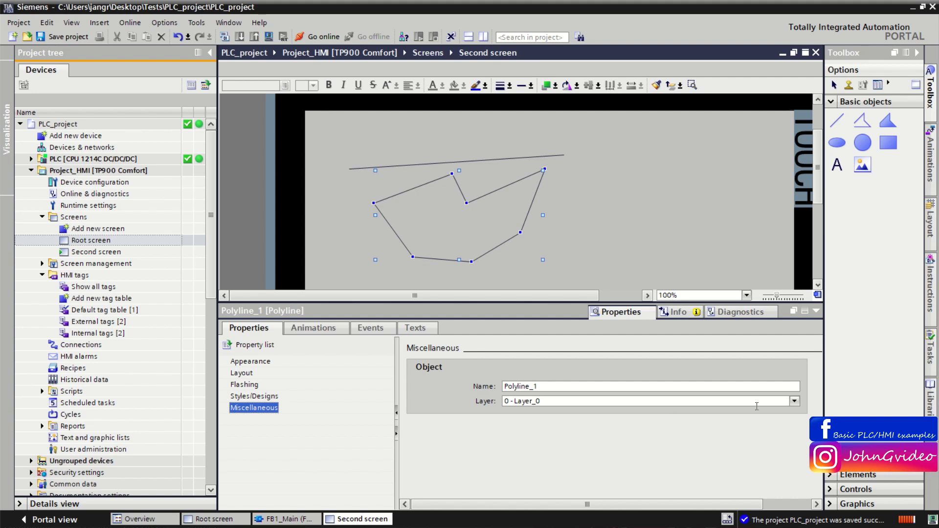
Rename the polyline object as Polyline and assign it to layer 1 - Layer_1
{"action": "left_click", "coordinate": [795, 402]}
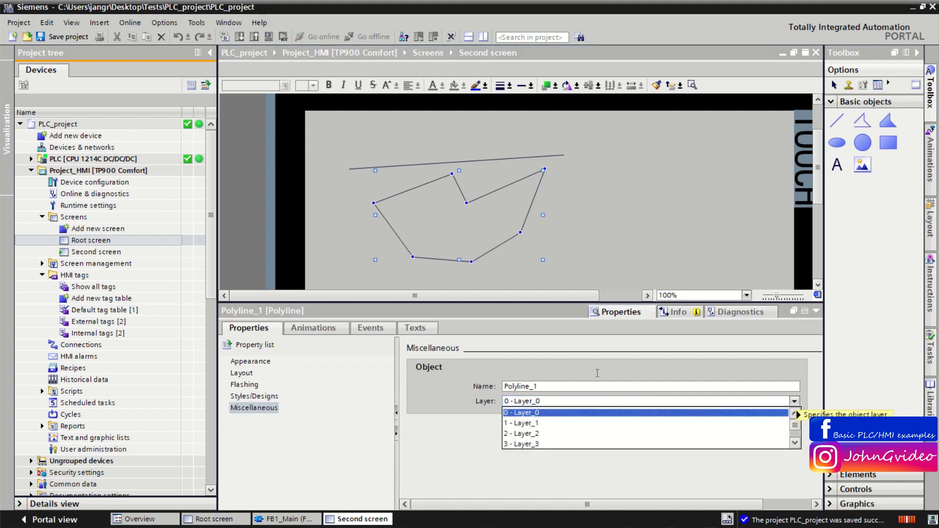
{"action": "left_click", "coordinate": [573, 386]}
{"action": "key", "text": "BackSpace"}
{"action": "key", "text": "BackSpace"}
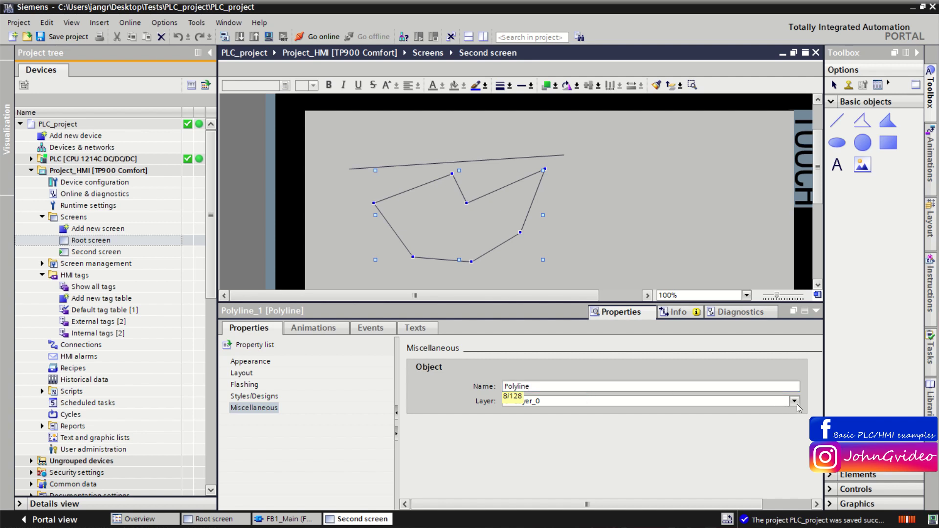
{"action": "left_click", "coordinate": [794, 402]}
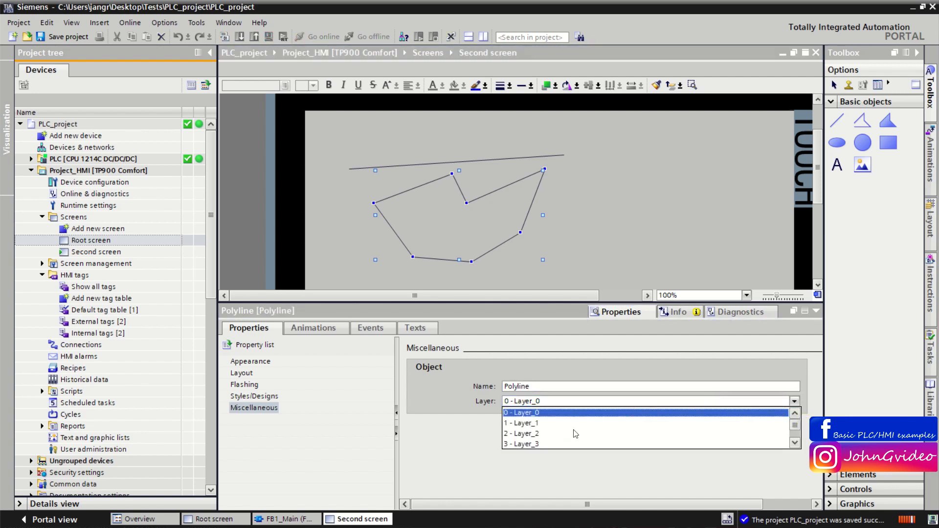
{"action": "left_click", "coordinate": [526, 424]}
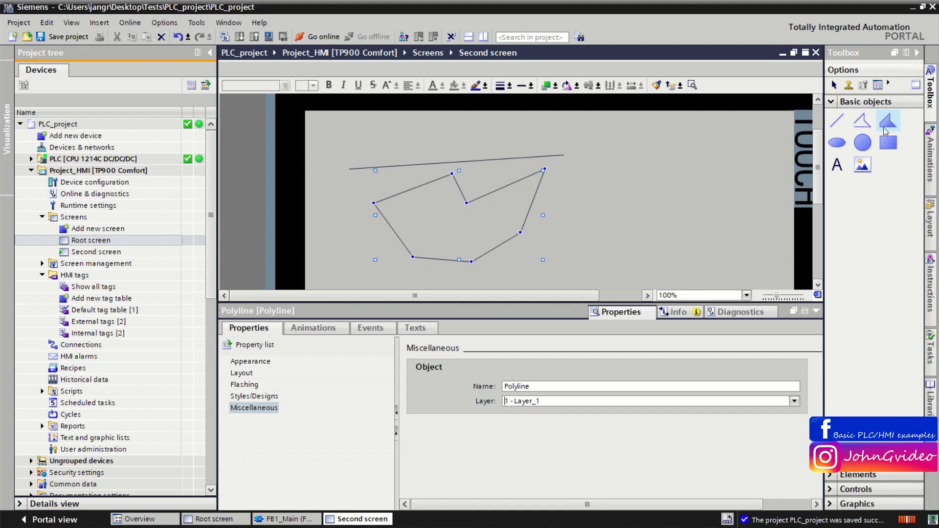
Place a default-size triangular polygon near the screen's upper edge and draw a six-point polygon about 248 by 176 below it, moved to about X 384, Y 104
{"action": "left_click_drag", "start_coordinate": [891, 129], "coordinate": [655, 159]}
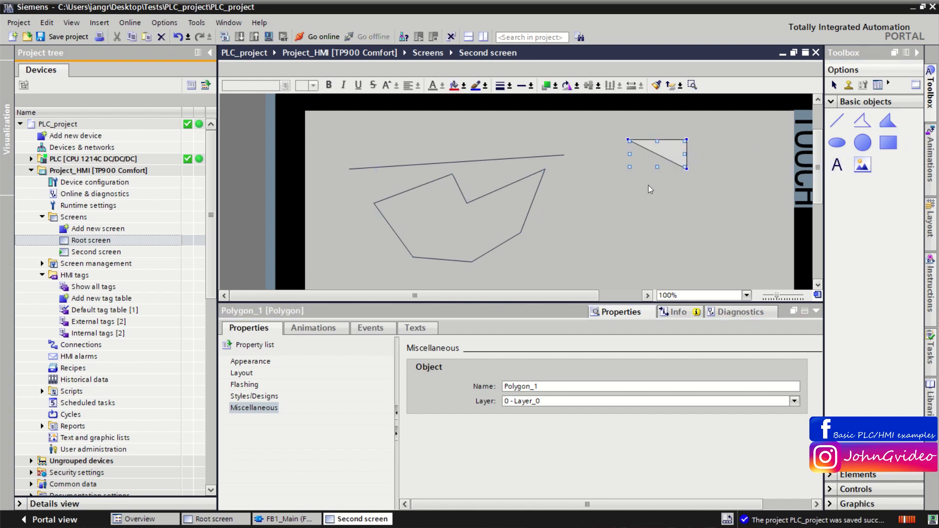
{"action": "left_click", "coordinate": [888, 120]}
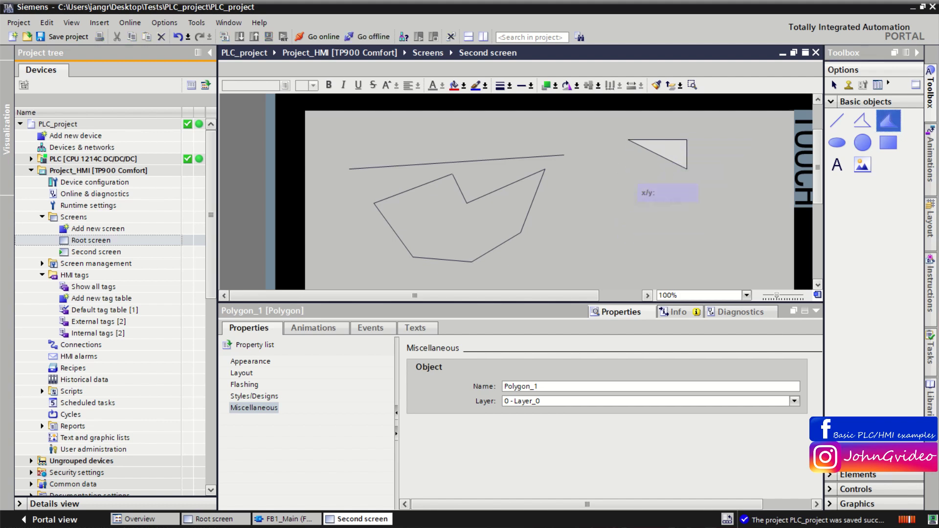
{"action": "left_click", "coordinate": [624, 173]}
{"action": "left_click", "coordinate": [569, 233]}
{"action": "left_click", "coordinate": [653, 271]}
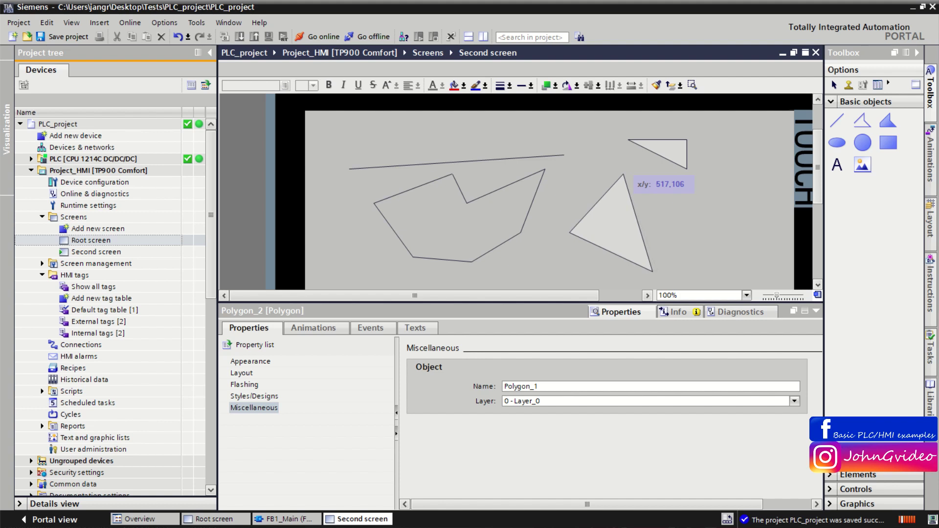
{"action": "left_click", "coordinate": [721, 247]}
{"action": "left_click", "coordinate": [721, 188]}
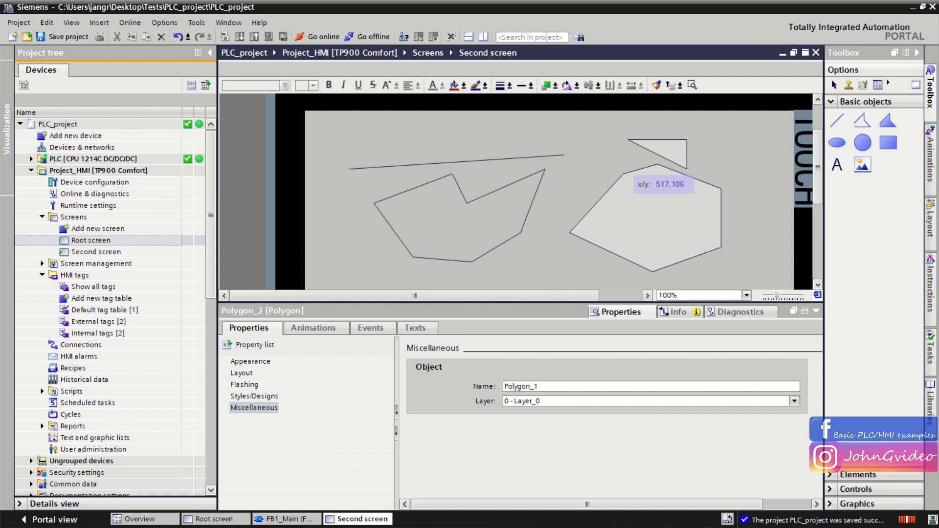
{"action": "key", "text": "Escape"}
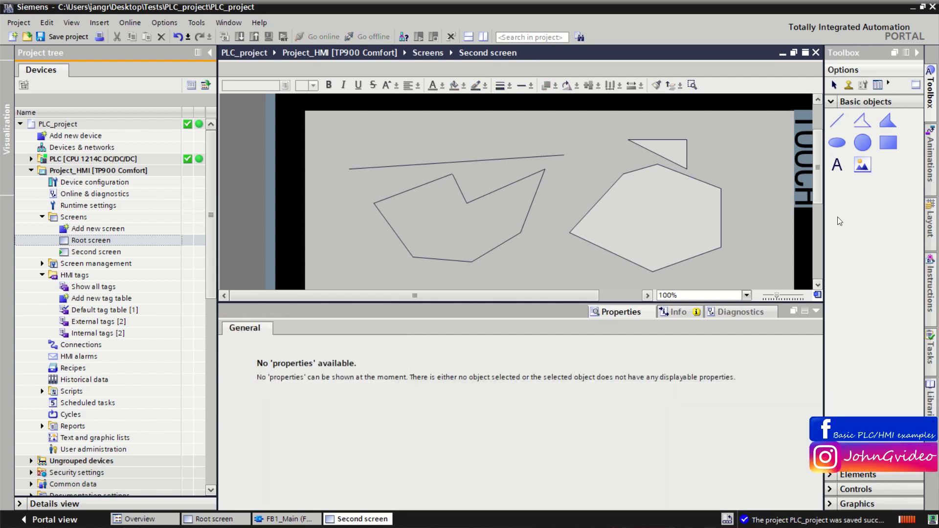
{"action": "left_click", "coordinate": [635, 199]}
{"action": "left_click_drag", "start_coordinate": [635, 199], "coordinate": [645, 230]}
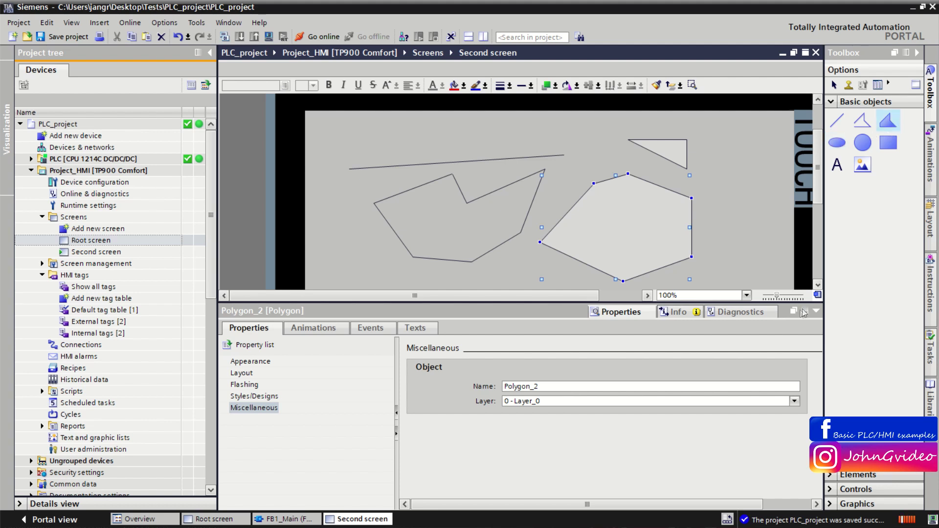
Examine the six-point polygon's appearance, layout, flashing, styles/designs and miscellaneous properties
{"action": "left_click", "coordinate": [251, 362]}
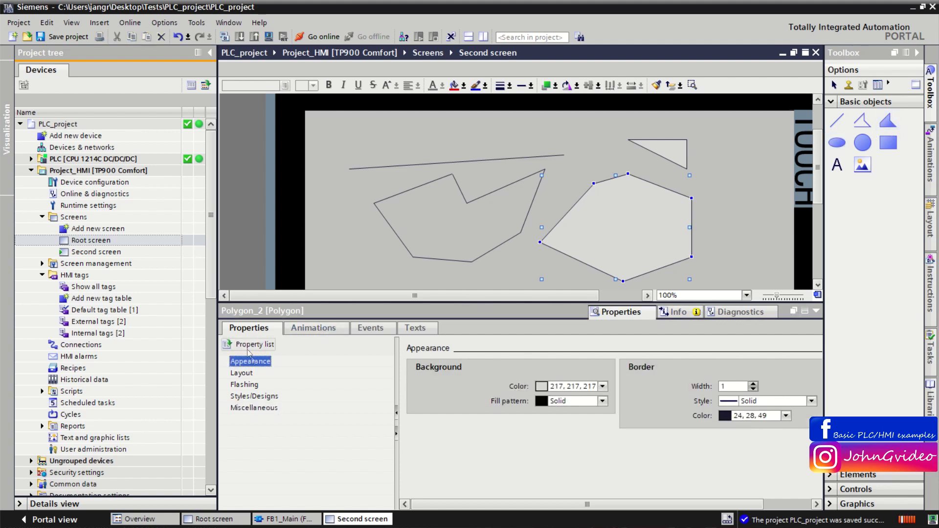
{"action": "left_click", "coordinate": [242, 373]}
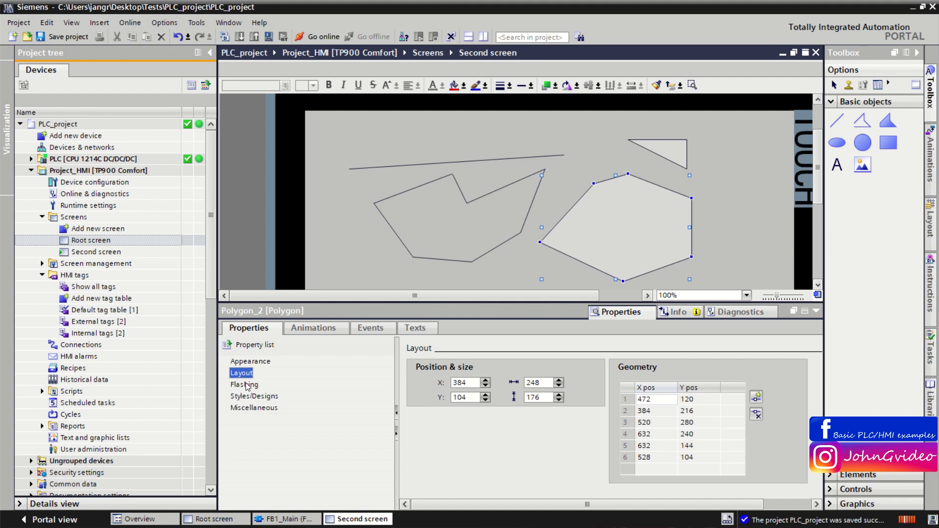
{"action": "left_click", "coordinate": [245, 385]}
{"action": "left_click", "coordinate": [256, 396]}
{"action": "left_click", "coordinate": [262, 408]}
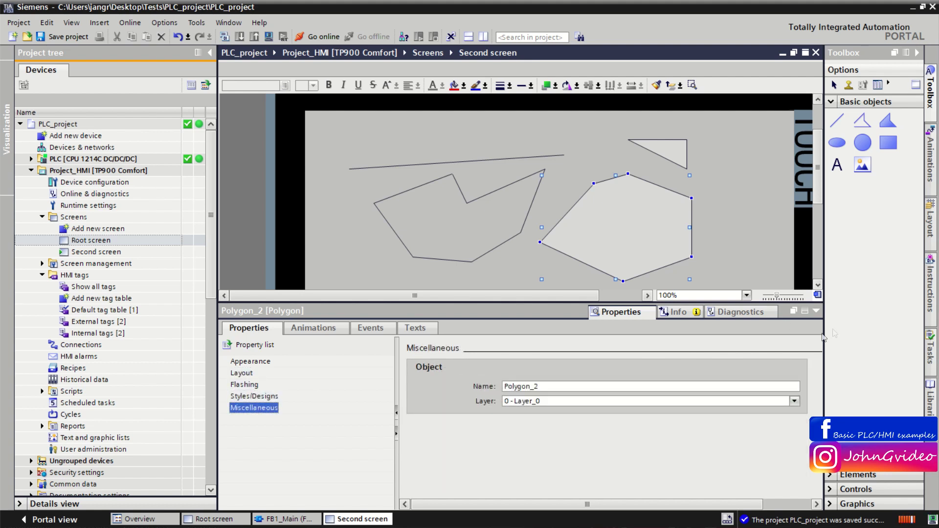
Collapse the properties area to enlarge the canvas and draw a horizontal ellipse below the polyline
{"action": "left_click", "coordinate": [816, 312]}
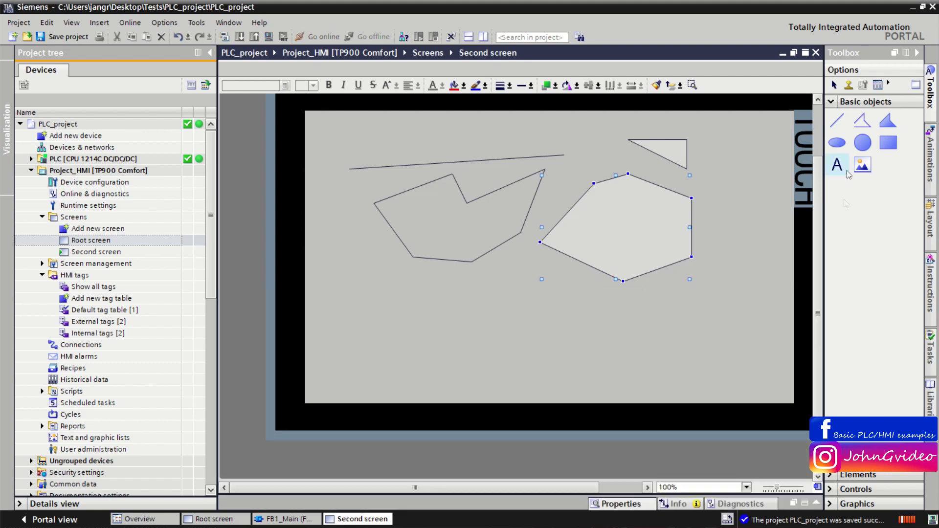
{"action": "left_click", "coordinate": [838, 143]}
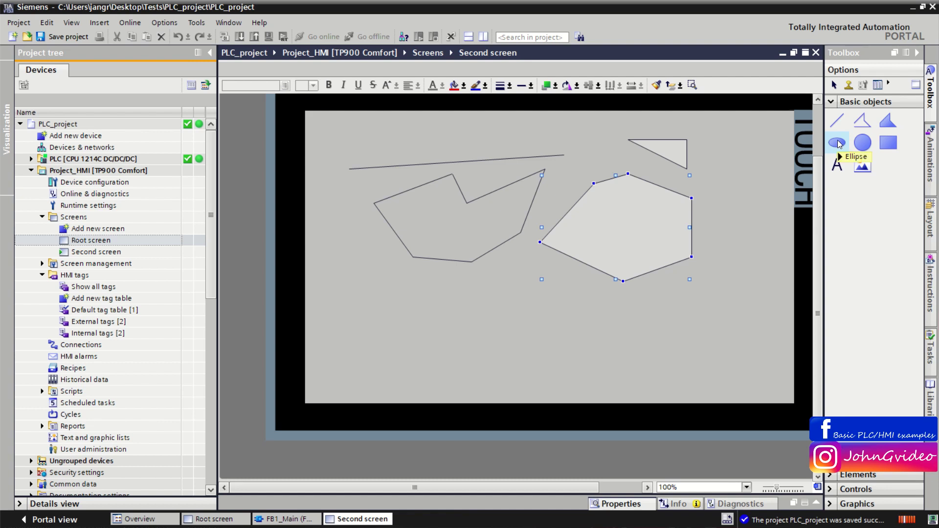
{"action": "left_click", "coordinate": [375, 284]}
{"action": "left_click_drag", "start_coordinate": [400, 293], "coordinate": [450, 334]}
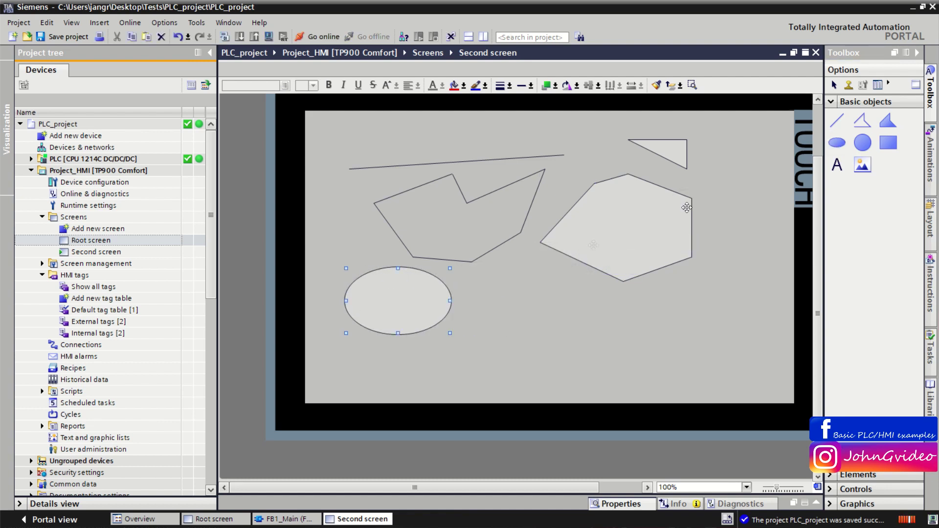
Draw a circle with a radius of about 64 beside the ellipse and place a default-size rectangle beside the triangle
{"action": "left_click", "coordinate": [864, 143]}
{"action": "left_click_drag", "start_coordinate": [488, 273], "coordinate": [563, 348]}
{"action": "left_click_drag", "start_coordinate": [726, 271], "coordinate": [702, 126]}
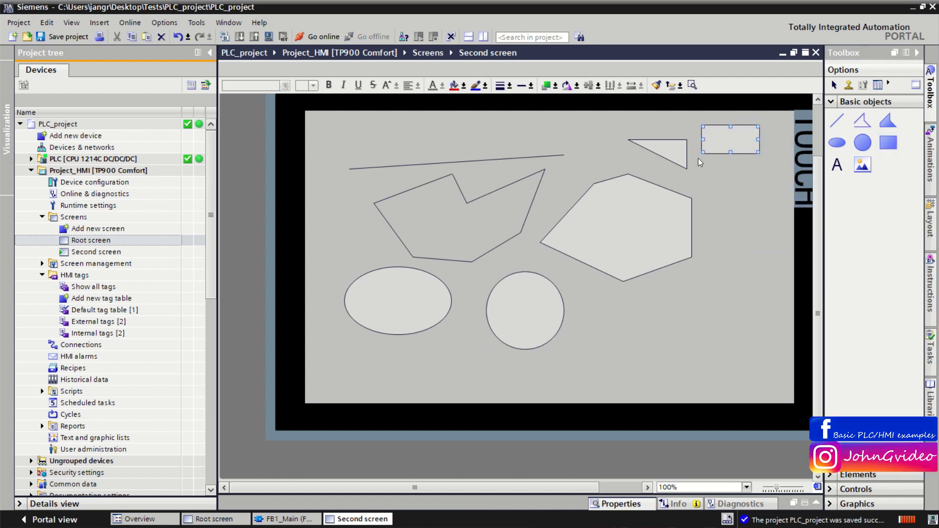
Display the circle's properties and examine its layout and appearance settings
{"action": "left_click", "coordinate": [382, 289]}
{"action": "right_click", "coordinate": [508, 292]}
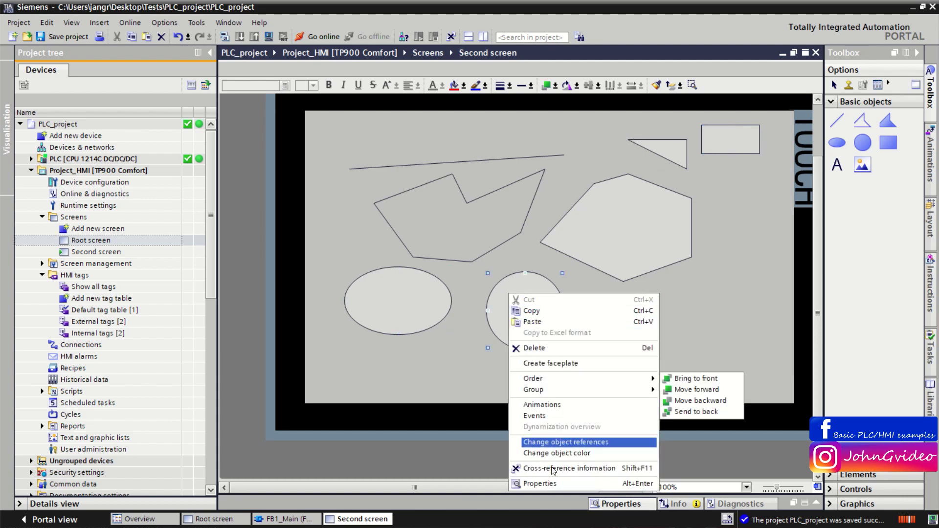
{"action": "left_click", "coordinate": [540, 483]}
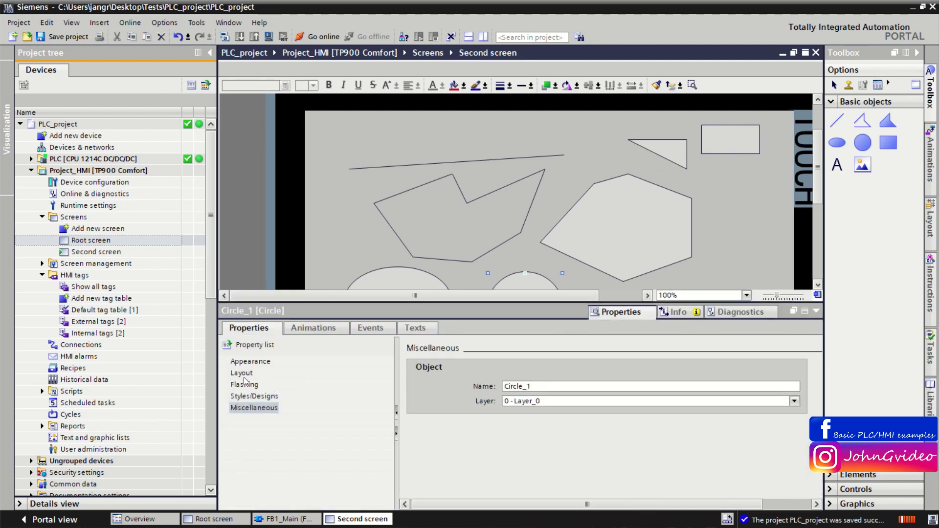
{"action": "left_click", "coordinate": [237, 374]}
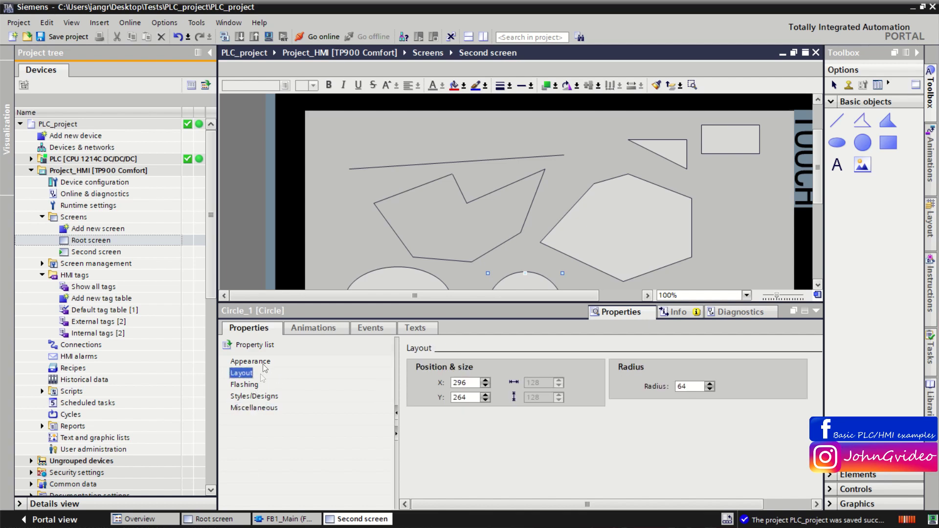
{"action": "left_click", "coordinate": [264, 362]}
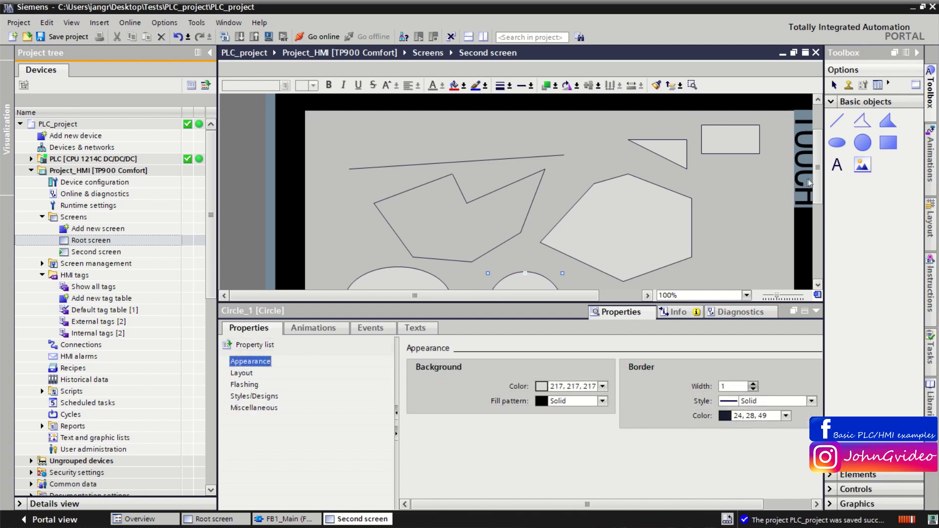
Check the circle's fill pattern options and set its background color to red (255, 0, 0)
{"action": "scroll", "coordinate": [819, 187], "scroll_direction": "down", "scroll_amount": 3}
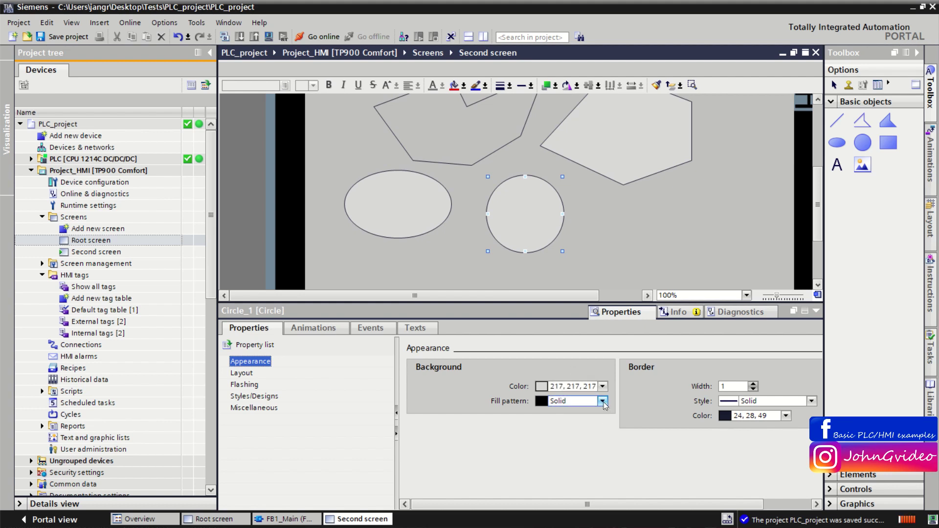
{"action": "left_click", "coordinate": [603, 402]}
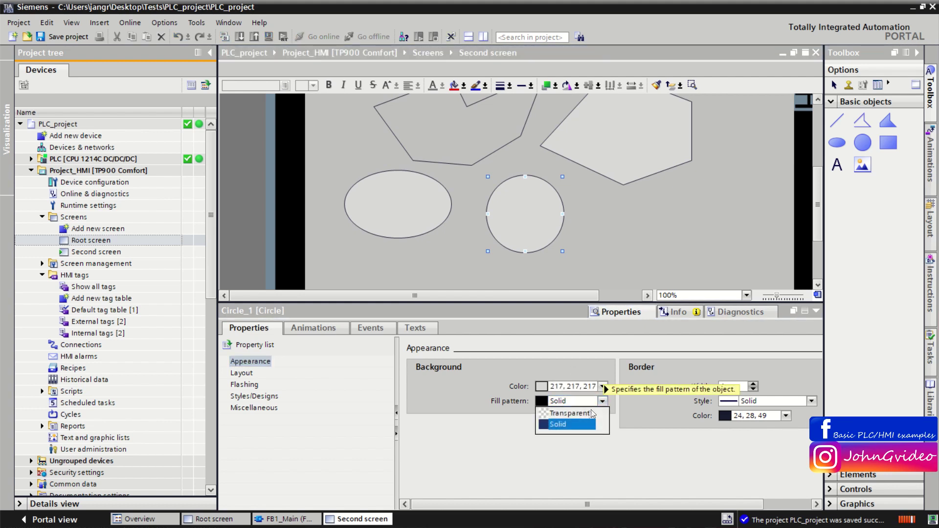
{"action": "left_click", "coordinate": [603, 387]}
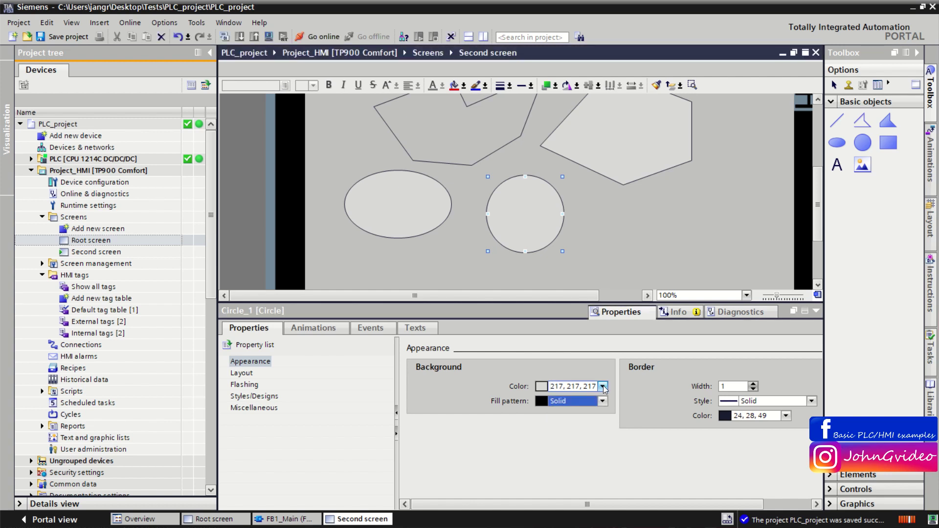
{"action": "left_click", "coordinate": [603, 387]}
{"action": "left_click", "coordinate": [543, 418]}
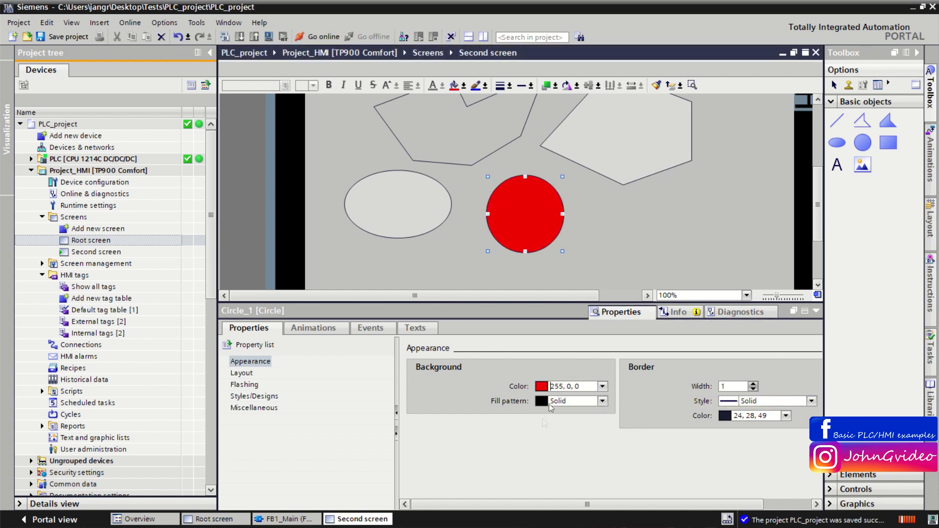
Try the Transparent fill pattern on the red circle and return it to Solid
{"action": "left_click", "coordinate": [566, 402]}
{"action": "left_click", "coordinate": [581, 413]}
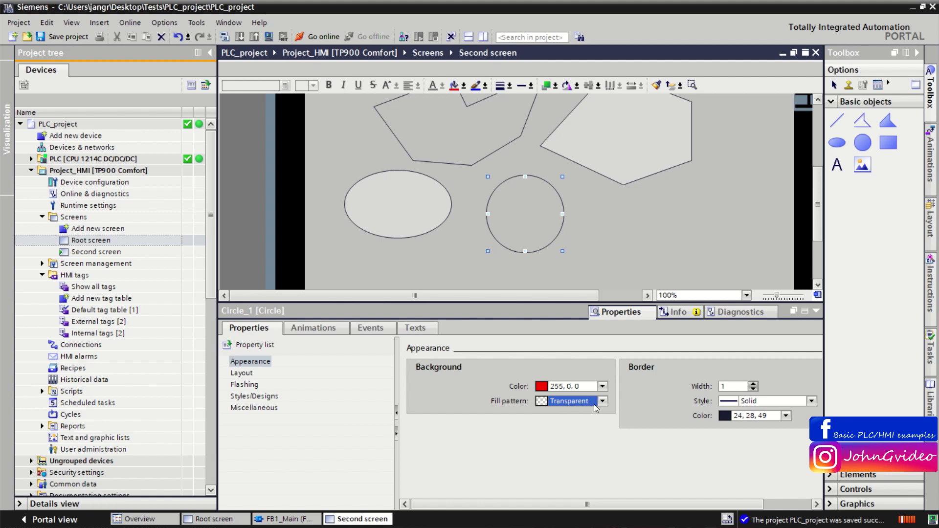
{"action": "left_click", "coordinate": [604, 405]}
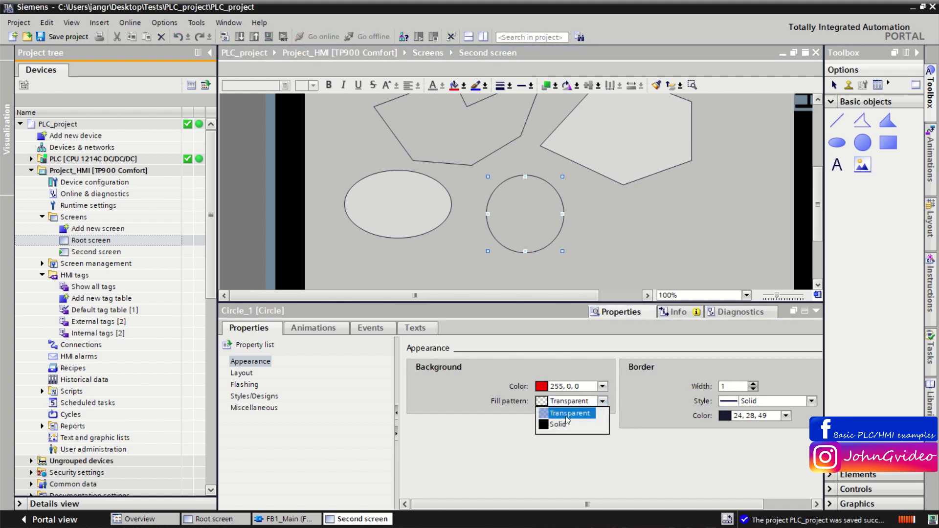
{"action": "left_click", "coordinate": [555, 421]}
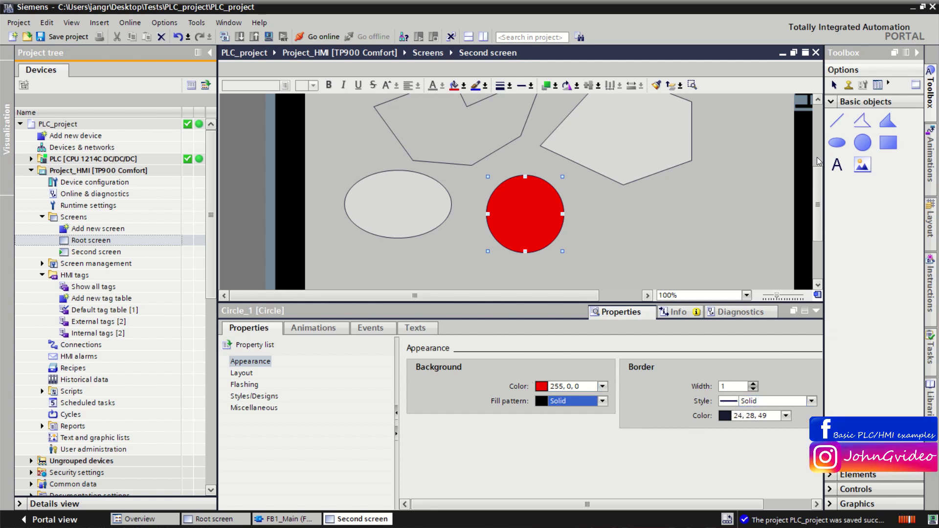
Enlarge the canvas area, place a text field beside the red circle and select it, keeping the default text
{"action": "scroll", "coordinate": [821, 196], "scroll_direction": "up", "scroll_amount": 2}
{"action": "scroll", "coordinate": [826, 161], "scroll_direction": "up", "scroll_amount": 1}
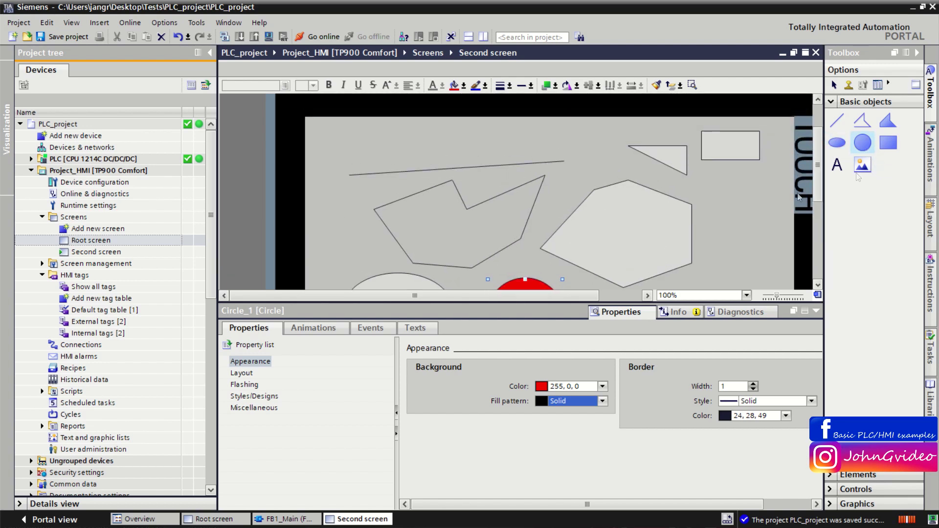
{"action": "left_click_drag", "start_coordinate": [796, 303], "coordinate": [796, 384]}
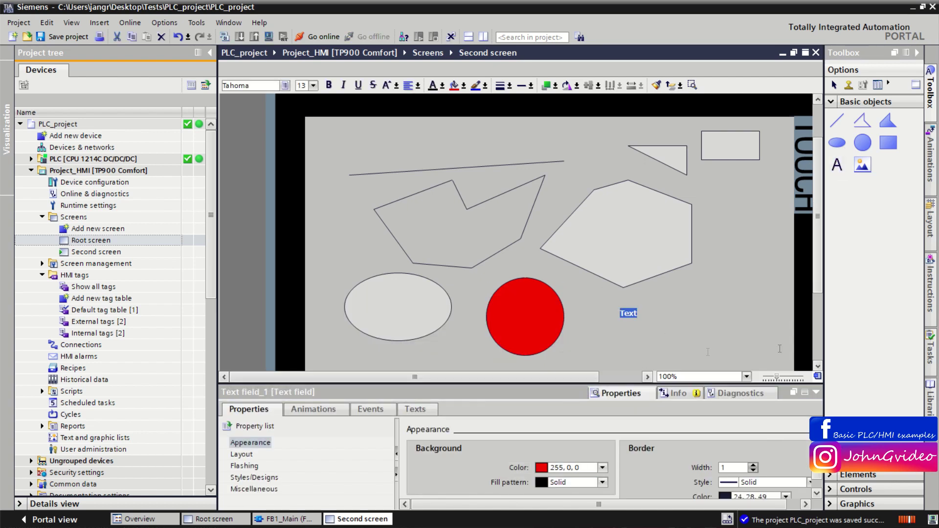
{"action": "left_click", "coordinate": [629, 314]}
{"action": "left_click", "coordinate": [647, 321]}
{"action": "left_click", "coordinate": [630, 310]}
Enlarge the properties area and set the text field's text color to red
{"action": "scroll", "coordinate": [679, 310], "scroll_direction": "down", "scroll_amount": 3}
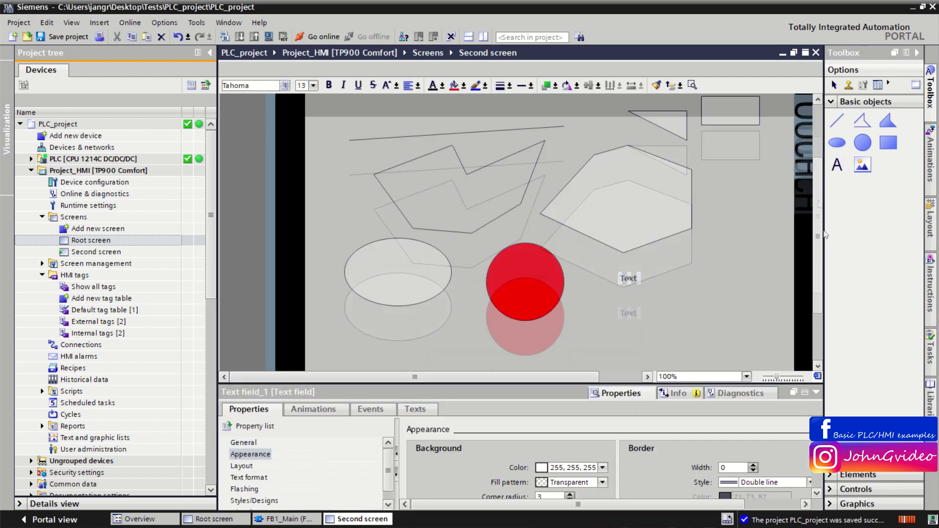
{"action": "left_click_drag", "start_coordinate": [562, 383], "coordinate": [562, 278]}
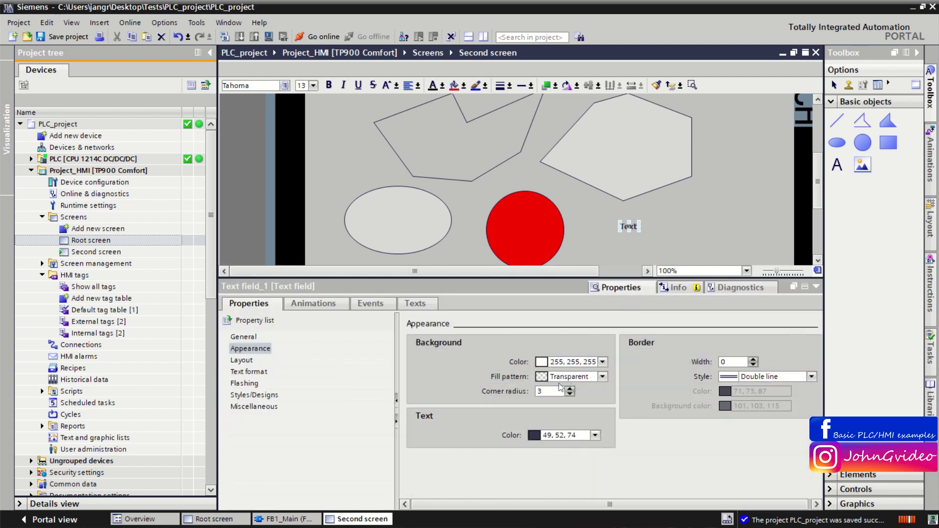
{"action": "left_click", "coordinate": [598, 435]}
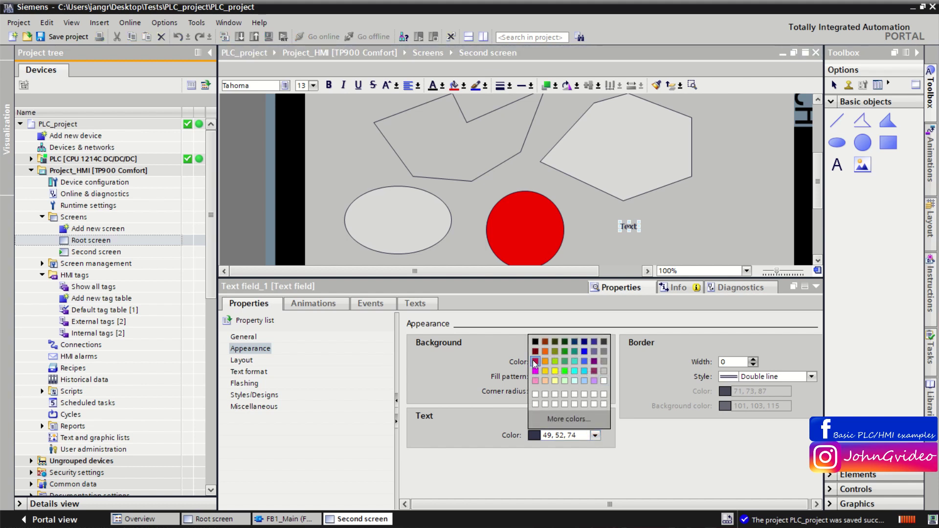
{"action": "left_click", "coordinate": [534, 361]}
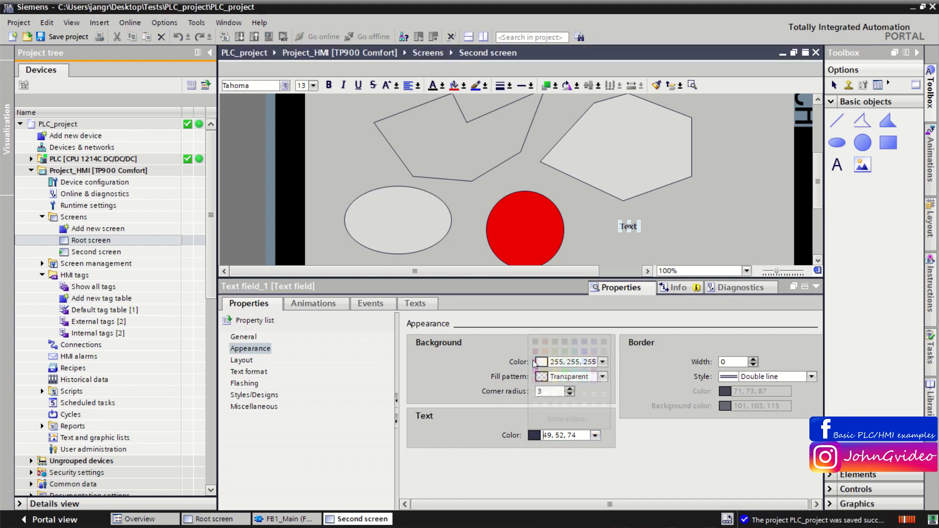
Set the red text field's font size to 21 in its text format, keeping Tahoma Bold
{"action": "left_click", "coordinate": [248, 372]}
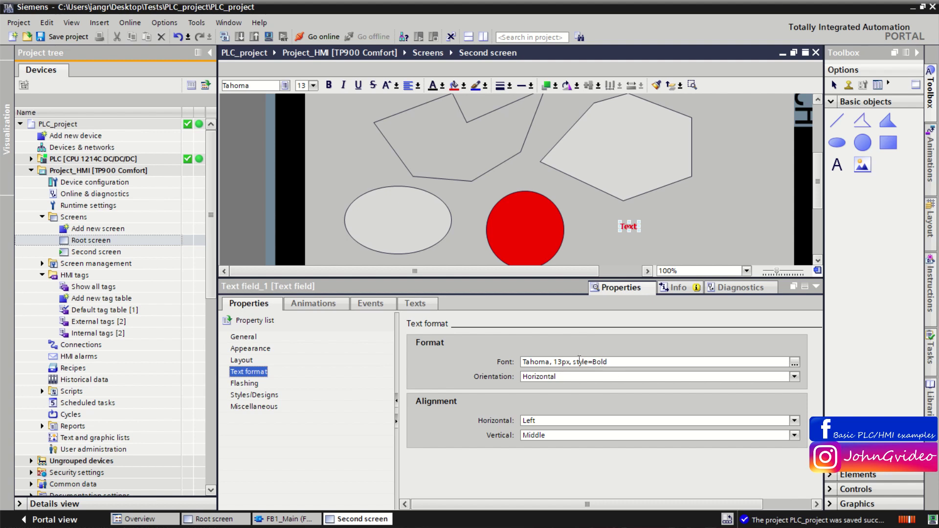
{"action": "left_click", "coordinate": [794, 363]}
{"action": "scroll", "coordinate": [545, 230], "scroll_direction": "down", "scroll_amount": 2}
{"action": "left_click", "coordinate": [523, 240]}
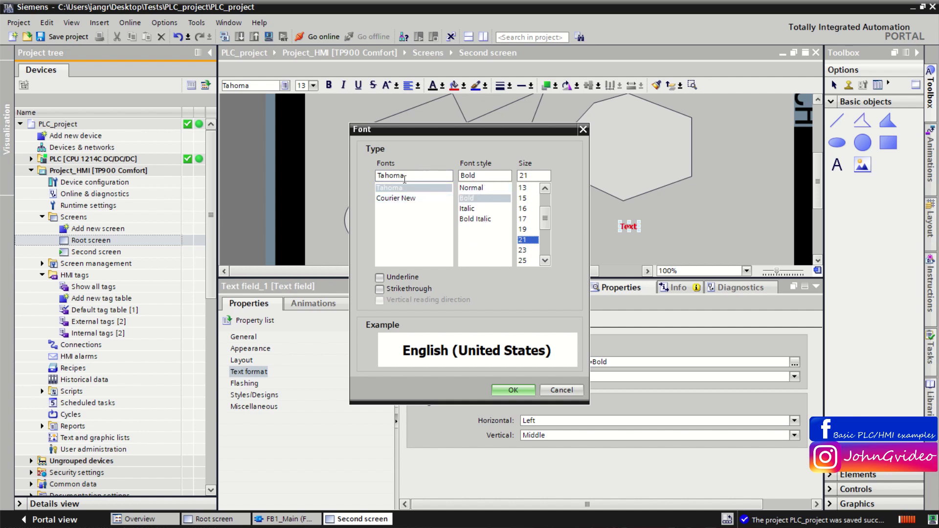
{"action": "left_click", "coordinate": [522, 391]}
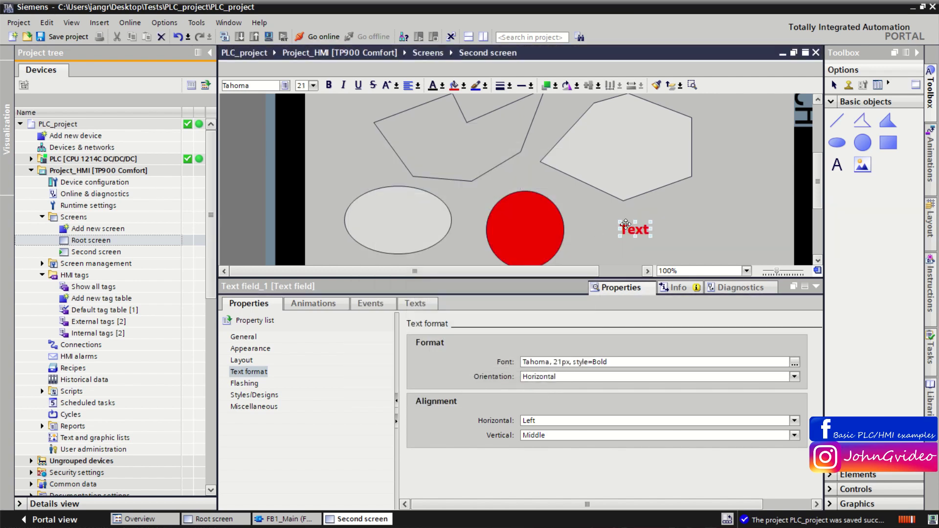
Set the text field's horizontal alignment to Centered, then try Top vertical alignment and return it to Middle
{"action": "left_click", "coordinate": [795, 421]}
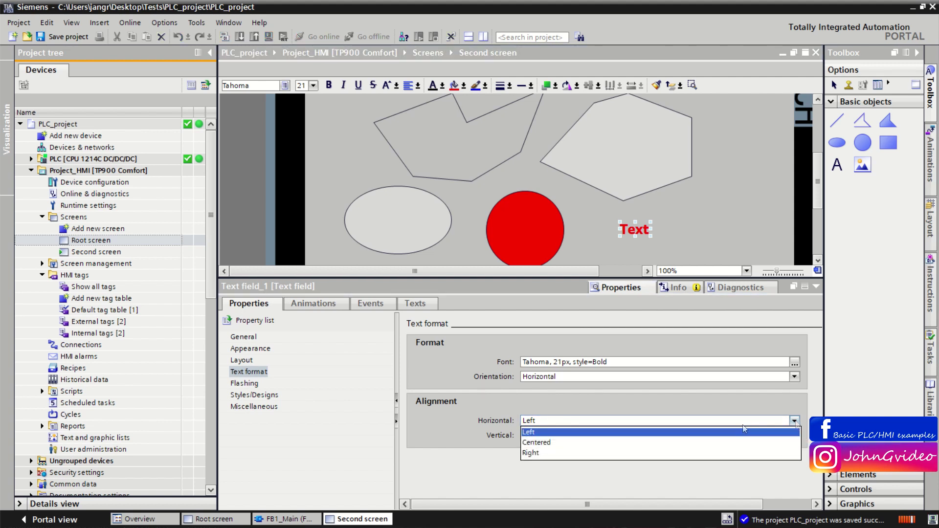
{"action": "left_click", "coordinate": [546, 443]}
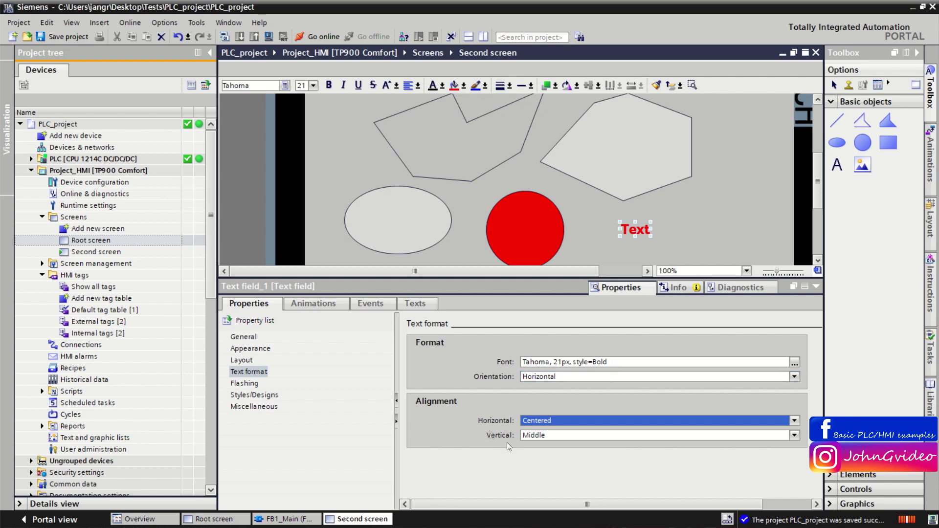
{"action": "left_click", "coordinate": [795, 435]}
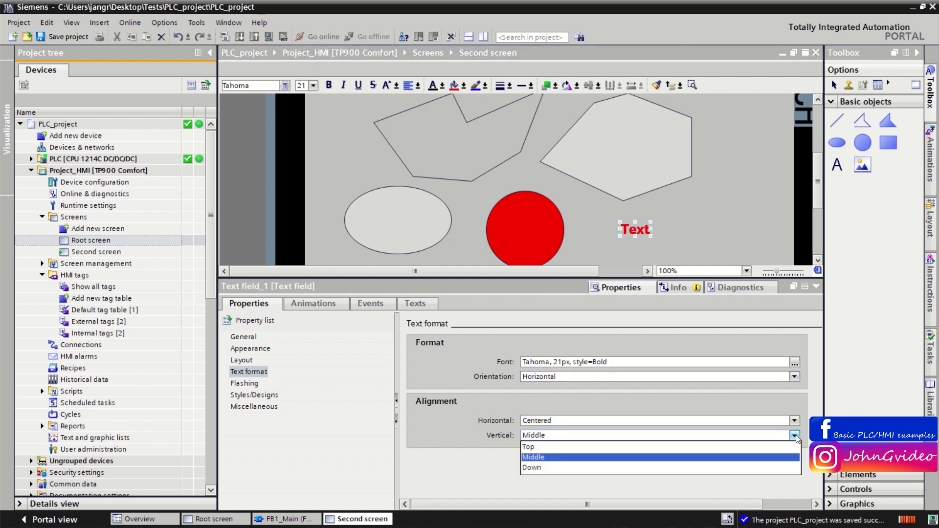
{"action": "left_click", "coordinate": [535, 448]}
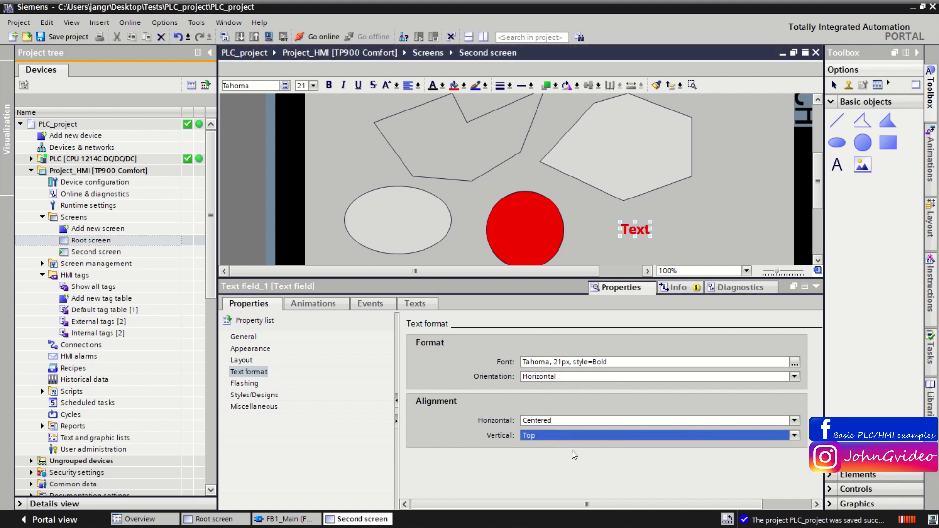
{"action": "left_click", "coordinate": [794, 435]}
{"action": "left_click", "coordinate": [544, 459]}
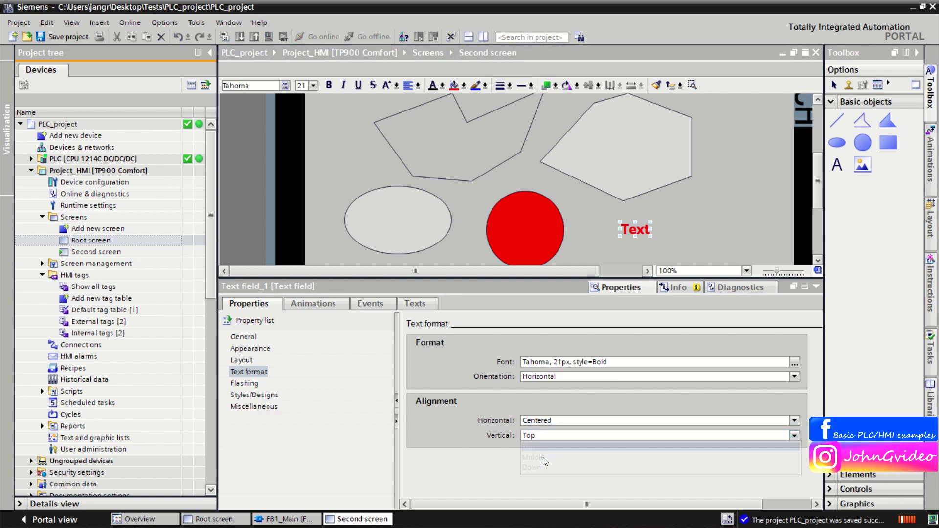
Assign the red text field to layer 2 - Layer_2 in its miscellaneous properties
{"action": "left_click", "coordinate": [261, 408]}
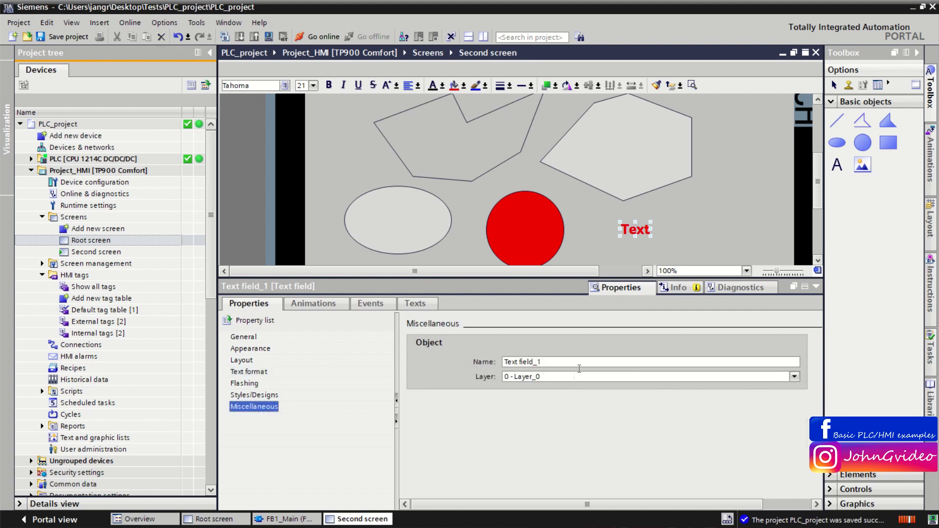
{"action": "left_click", "coordinate": [794, 377]}
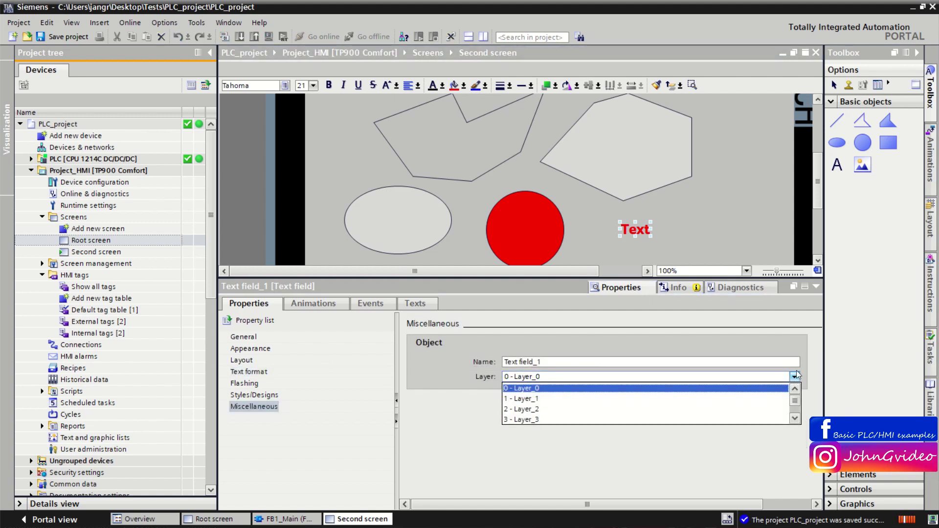
{"action": "left_click", "coordinate": [523, 409]}
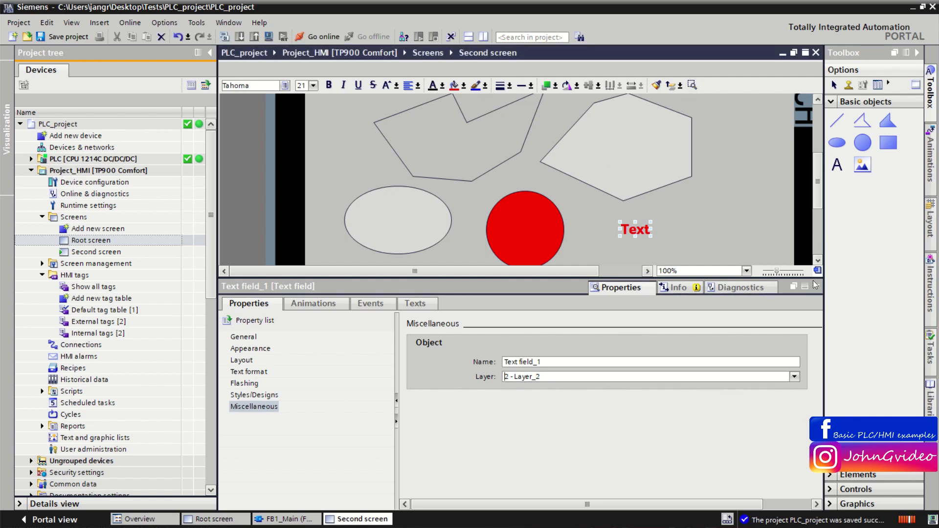
Check the layer choices for the red circle and assign the ellipse to 1 - Layer_1
{"action": "left_click", "coordinate": [513, 226]}
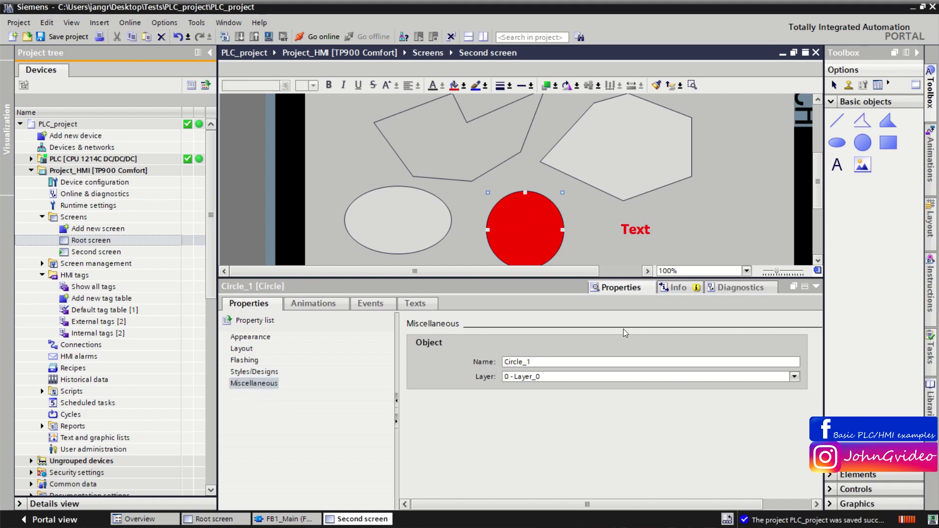
{"action": "left_click", "coordinate": [794, 377]}
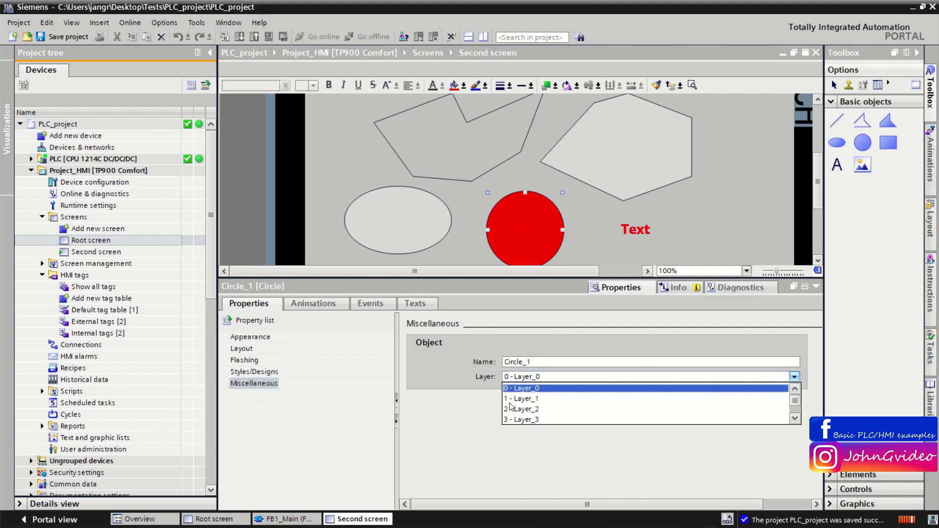
{"action": "left_click", "coordinate": [394, 242]}
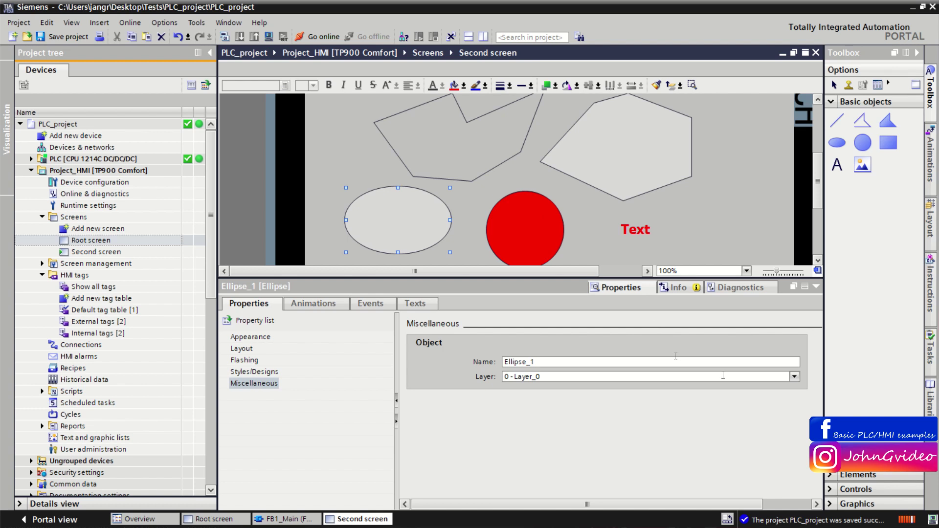
{"action": "left_click", "coordinate": [795, 377]}
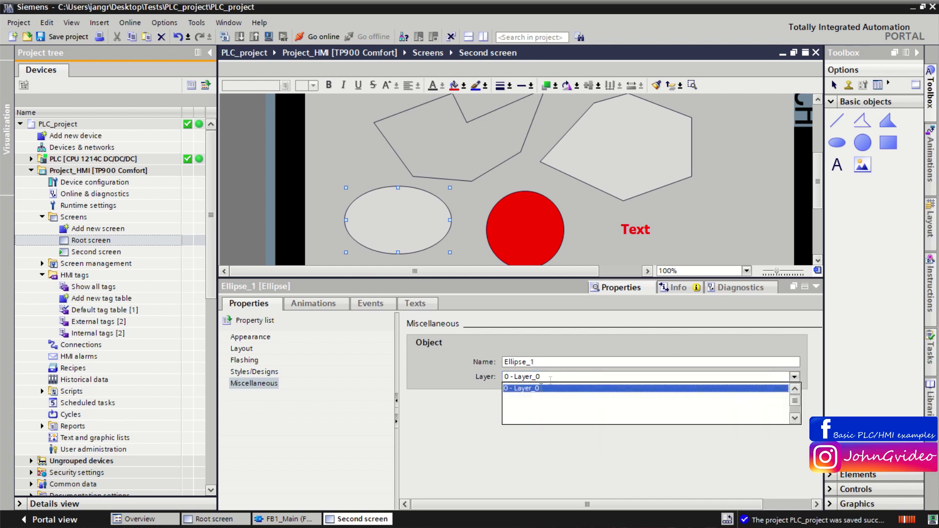
{"action": "left_click", "coordinate": [532, 399]}
Check the layer assignments of the two filled polygons and view the layer choices for the rectangle
{"action": "left_click", "coordinate": [620, 186]}
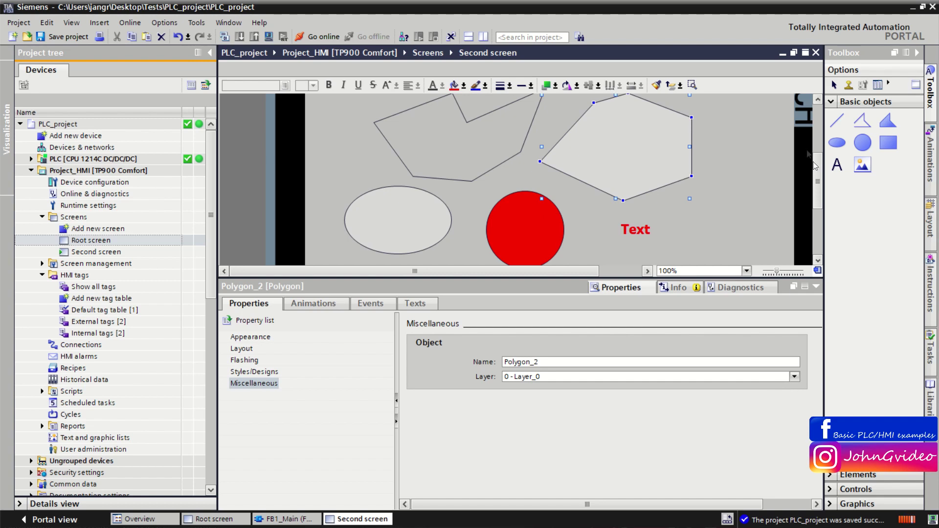
{"action": "scroll", "coordinate": [667, 147], "scroll_direction": "up", "scroll_amount": 3}
{"action": "left_click", "coordinate": [665, 157]}
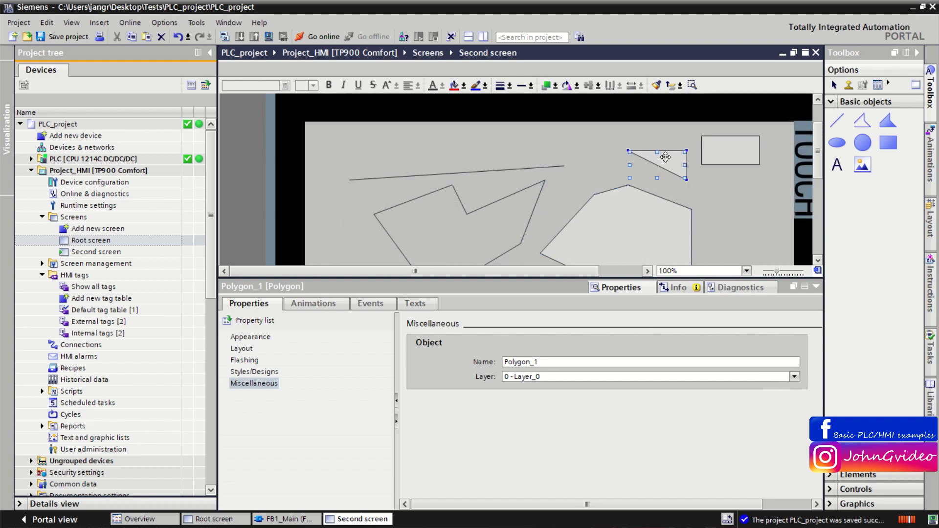
{"action": "left_click", "coordinate": [723, 147]}
{"action": "left_click", "coordinate": [795, 376]}
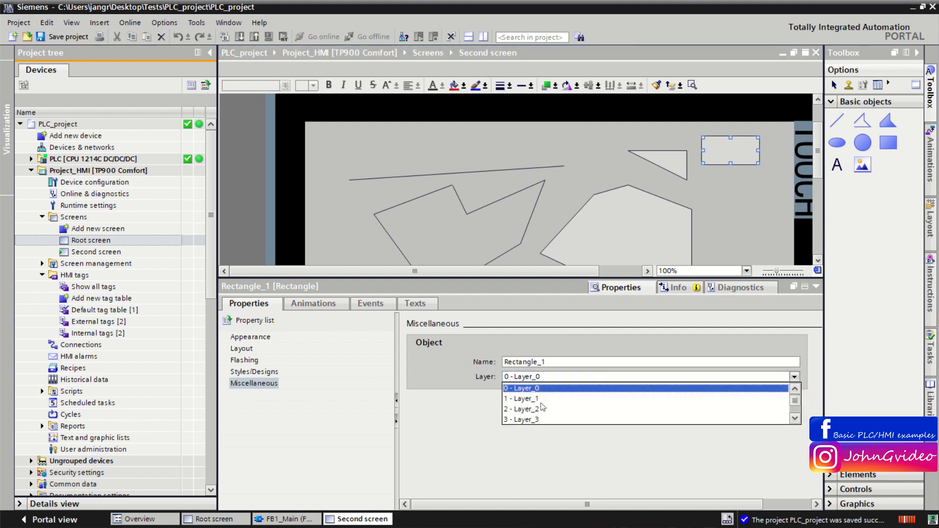
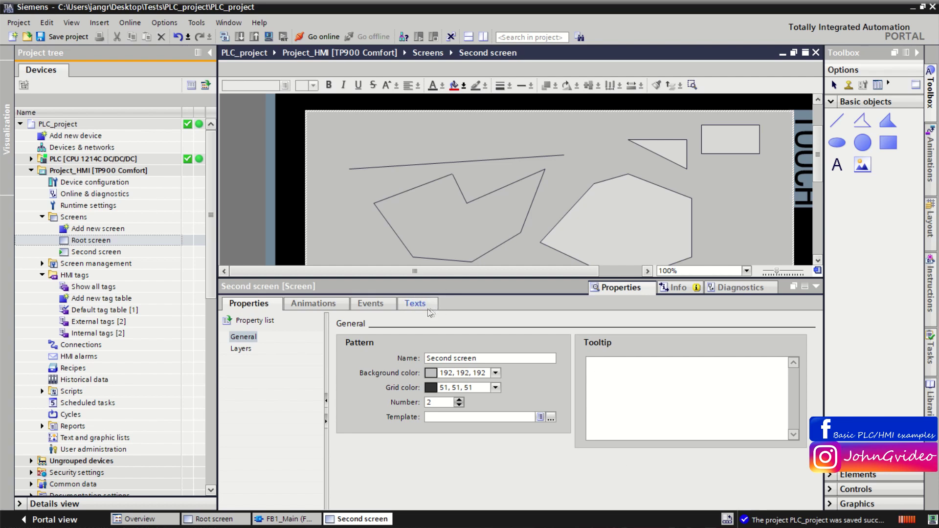
View the second screen's text list and examine the text field's English and German entries
{"action": "scroll", "coordinate": [816, 171], "scroll_direction": "down", "scroll_amount": 3}
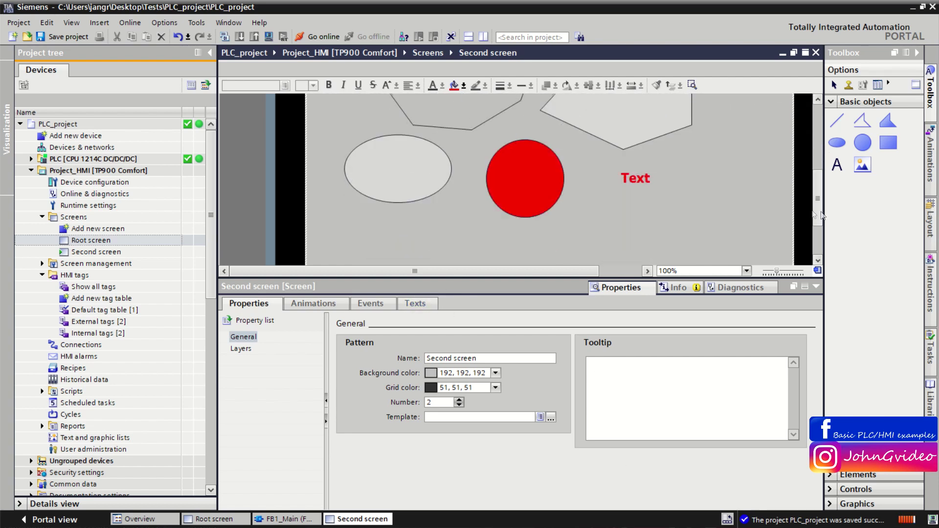
{"action": "left_click", "coordinate": [416, 302]}
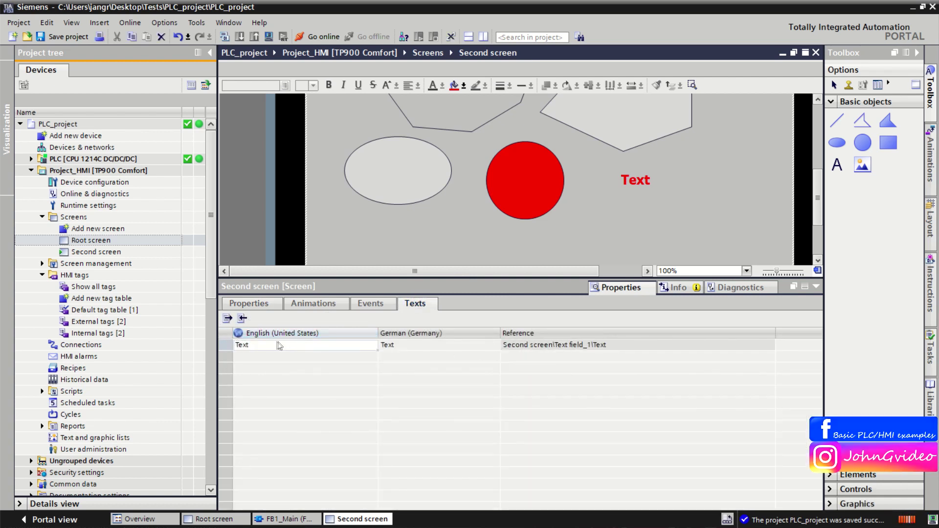
{"action": "left_click", "coordinate": [257, 348]}
{"action": "left_click", "coordinate": [259, 348]}
{"action": "left_click", "coordinate": [416, 345]}
{"action": "left_click", "coordinate": [406, 346]}
{"action": "left_click", "coordinate": [414, 345]}
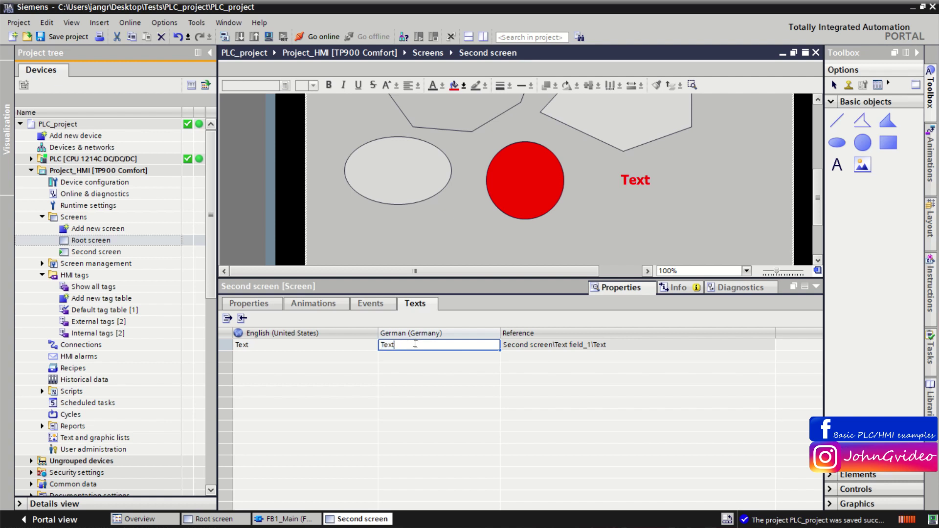
{"action": "double_click", "coordinate": [417, 344]}
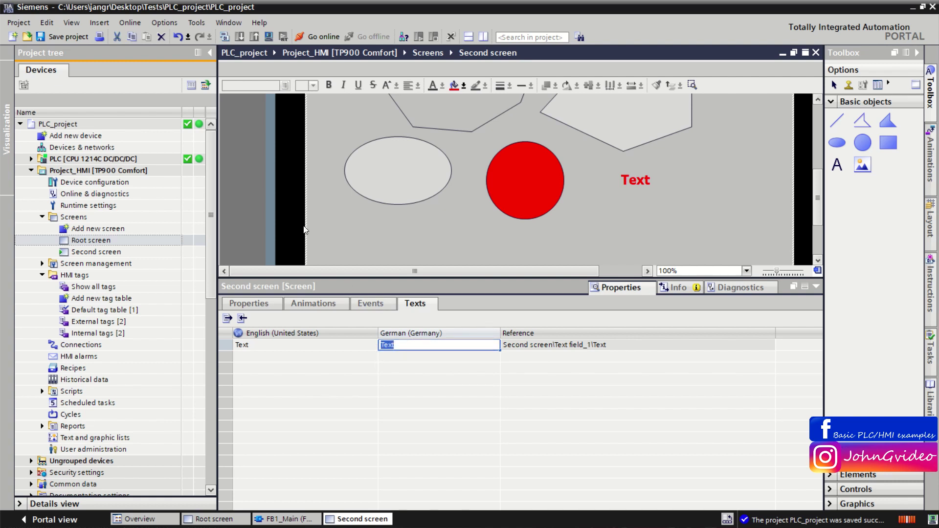
Place a second text field with the default text above and right of the red text, and show the screen's text list
{"action": "left_click", "coordinate": [837, 169]}
{"action": "left_click", "coordinate": [836, 168]}
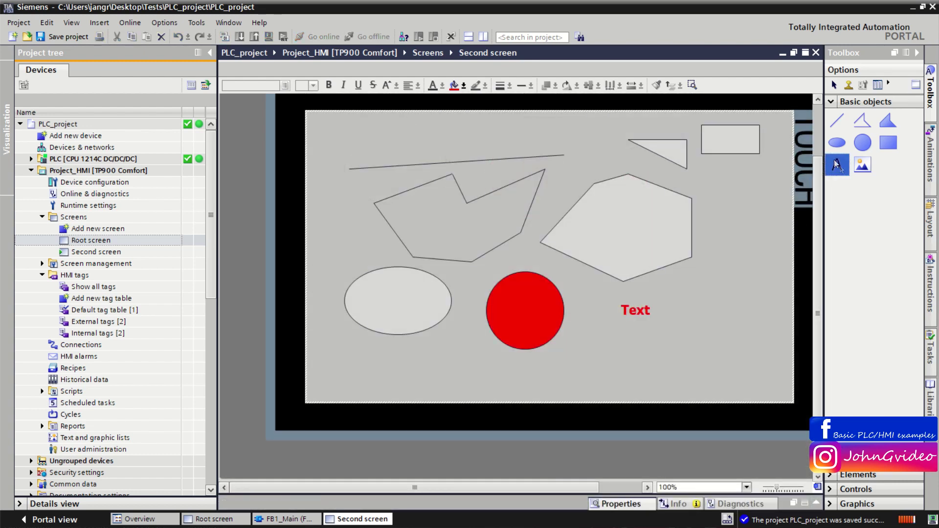
{"action": "left_click", "coordinate": [710, 281]}
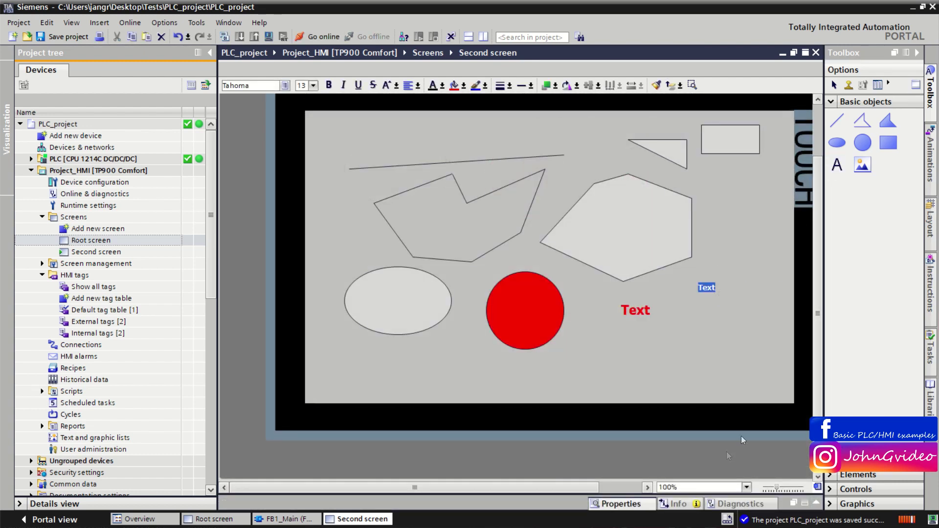
{"action": "right_click", "coordinate": [614, 370]}
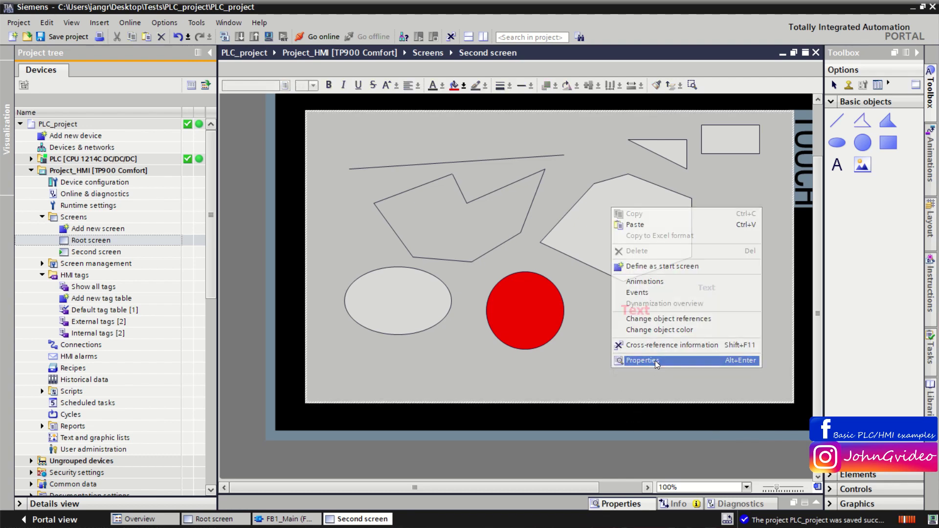
{"action": "left_click", "coordinate": [636, 360]}
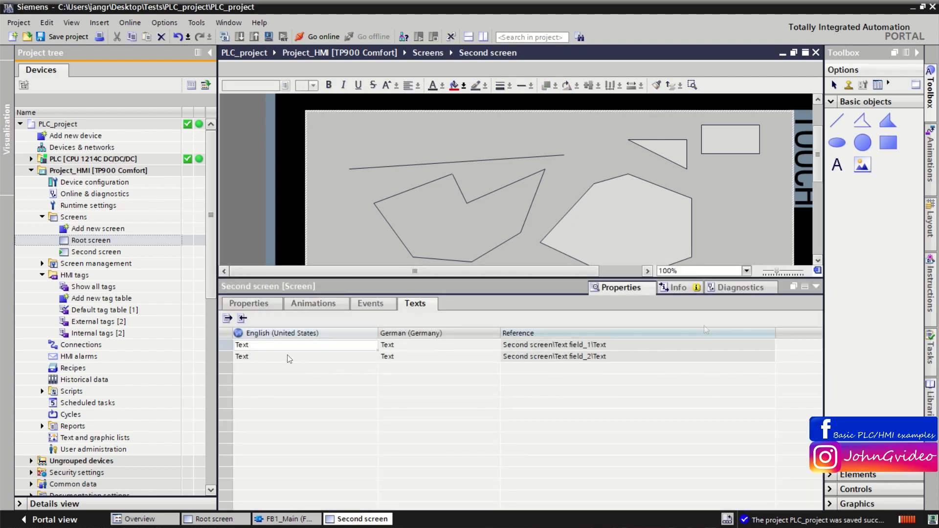
Change the new text field's text to "Text 2" and the red text field's text to "Text 1"
{"action": "scroll", "coordinate": [822, 171], "scroll_direction": "down", "scroll_amount": 3}
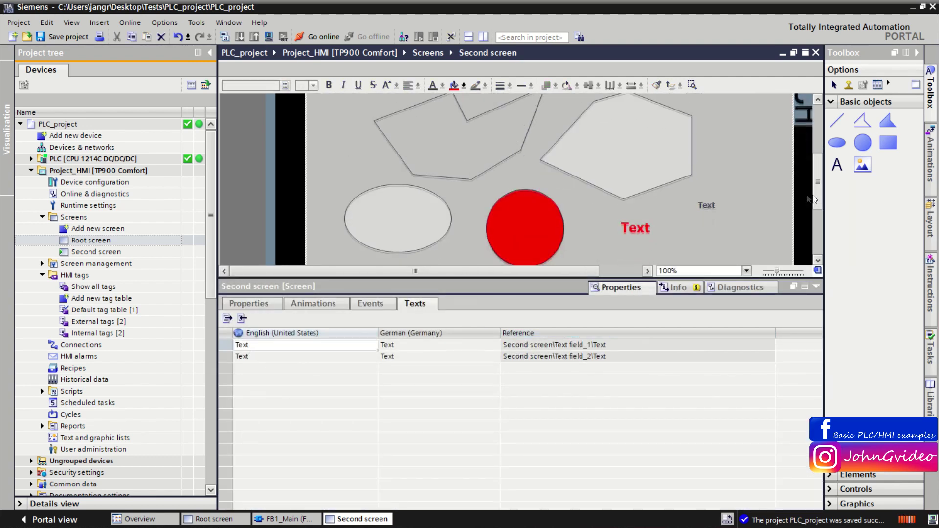
{"action": "left_click", "coordinate": [707, 206]}
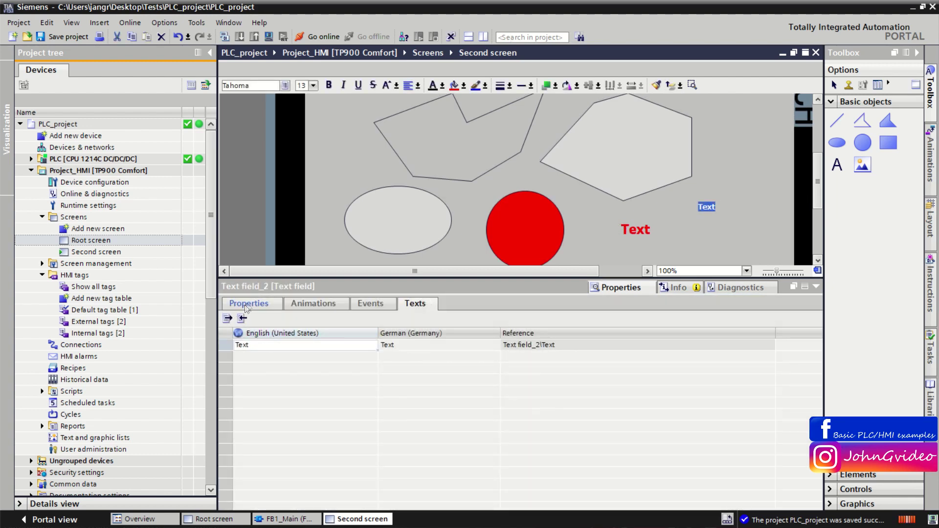
{"action": "left_click", "coordinate": [247, 303]}
{"action": "left_click", "coordinate": [244, 336]}
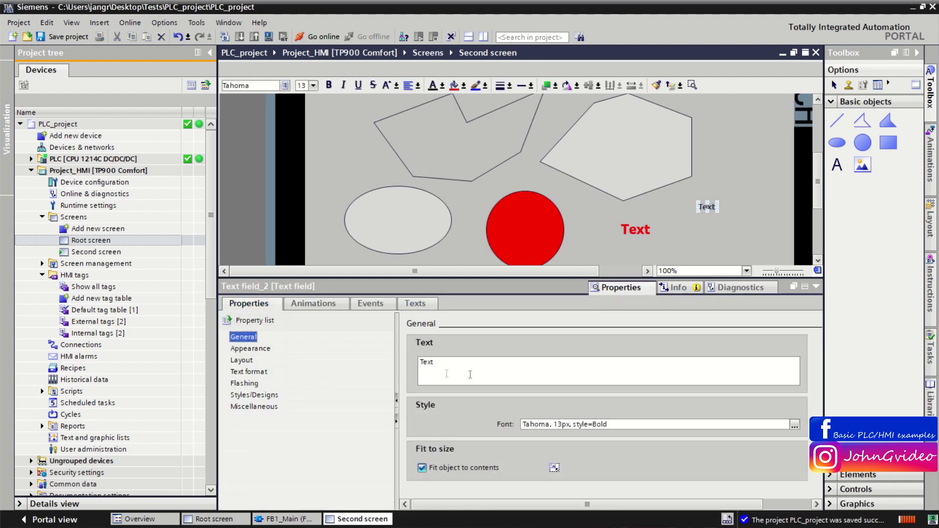
{"action": "left_click", "coordinate": [455, 361]}
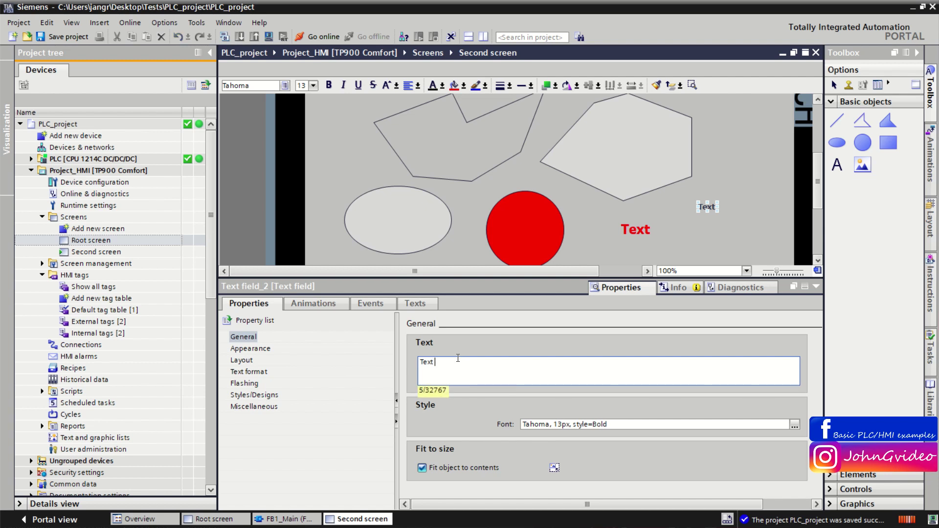
{"action": "left_click", "coordinate": [636, 229]}
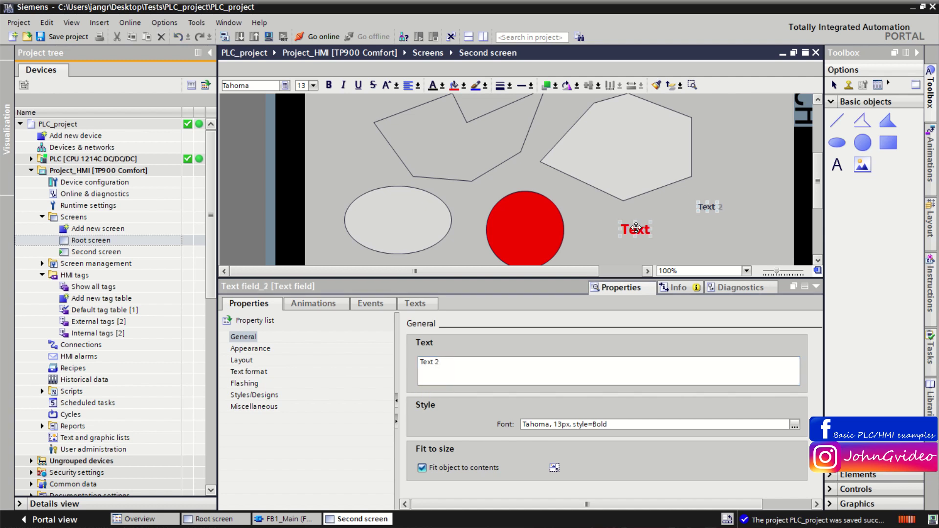
{"action": "left_click", "coordinate": [503, 366]}
{"action": "type", "text": "1"}
View the second screen's text list again and select the row for Text 2
{"action": "right_click", "coordinate": [578, 213]}
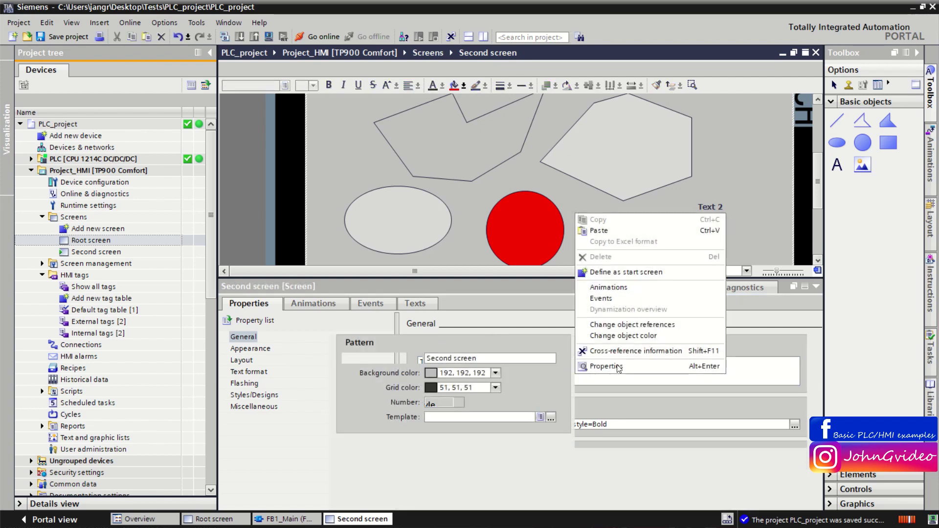
{"action": "key", "text": "Escape"}
{"action": "left_click", "coordinate": [415, 303]}
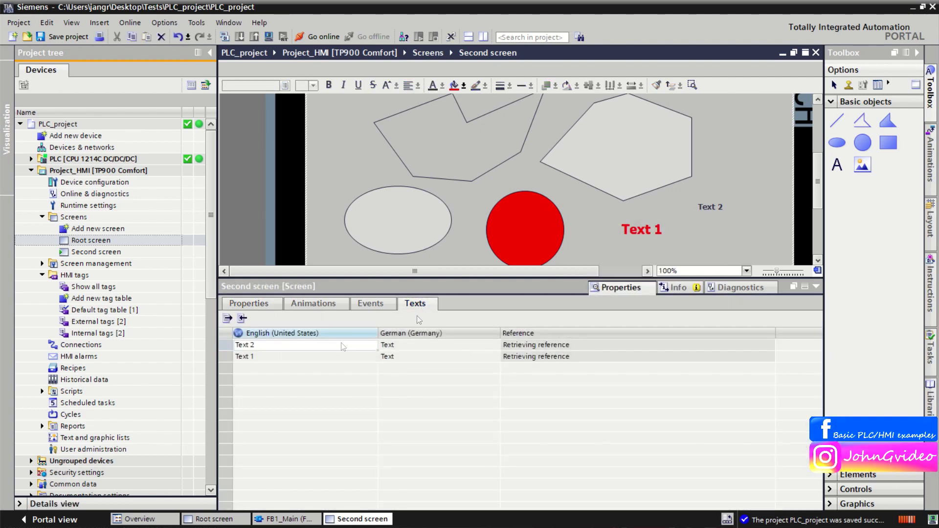
{"action": "left_click", "coordinate": [227, 345]}
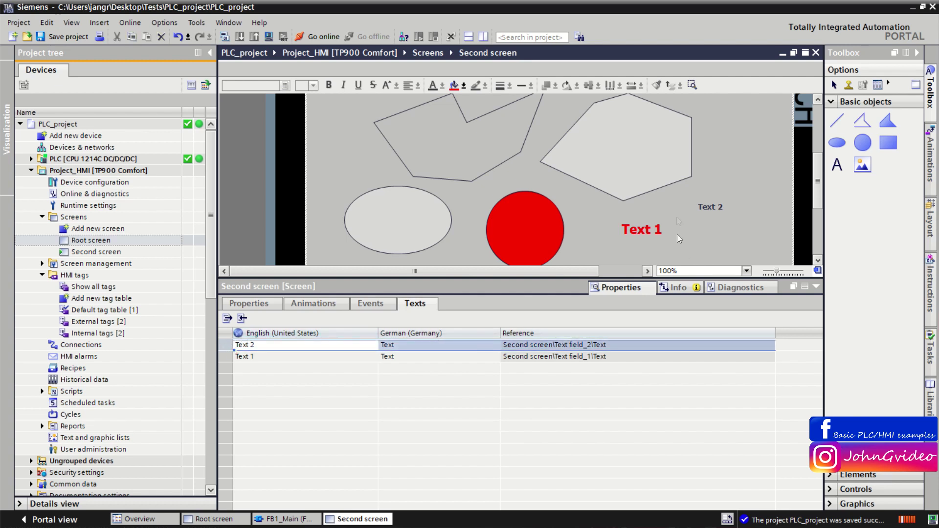
Select the Text 1 row in the screen's text list, and view the individual text lists of the Text 1 and Text 2 fields
{"action": "left_click", "coordinate": [226, 356]}
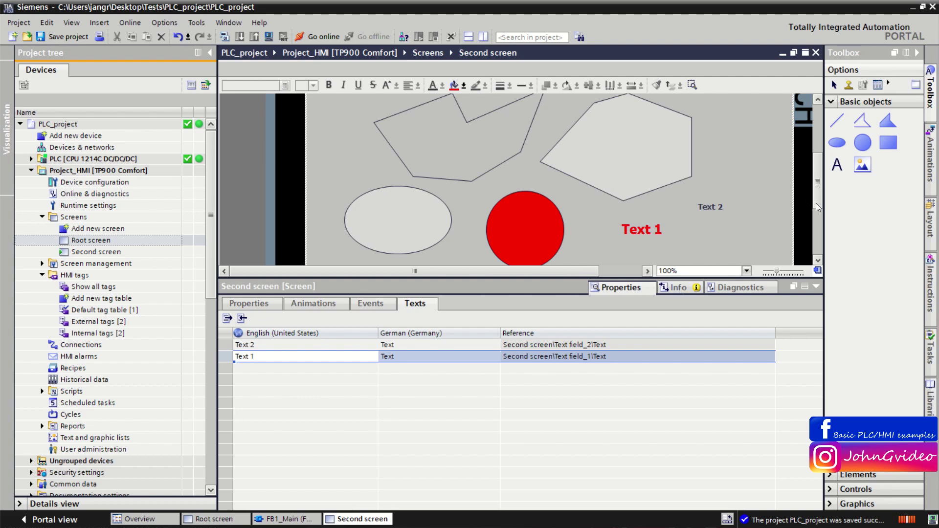
{"action": "right_click", "coordinate": [631, 229]}
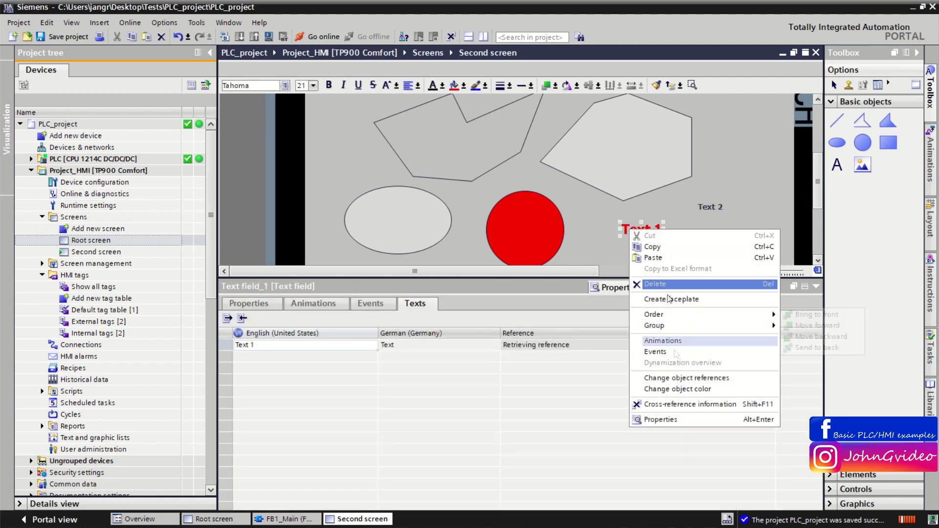
{"action": "left_click", "coordinate": [705, 420]}
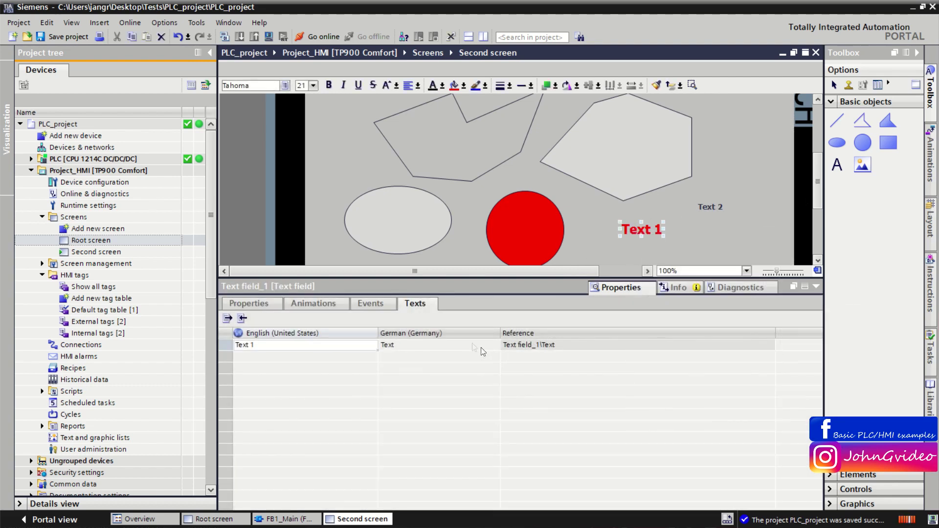
{"action": "right_click", "coordinate": [710, 206]}
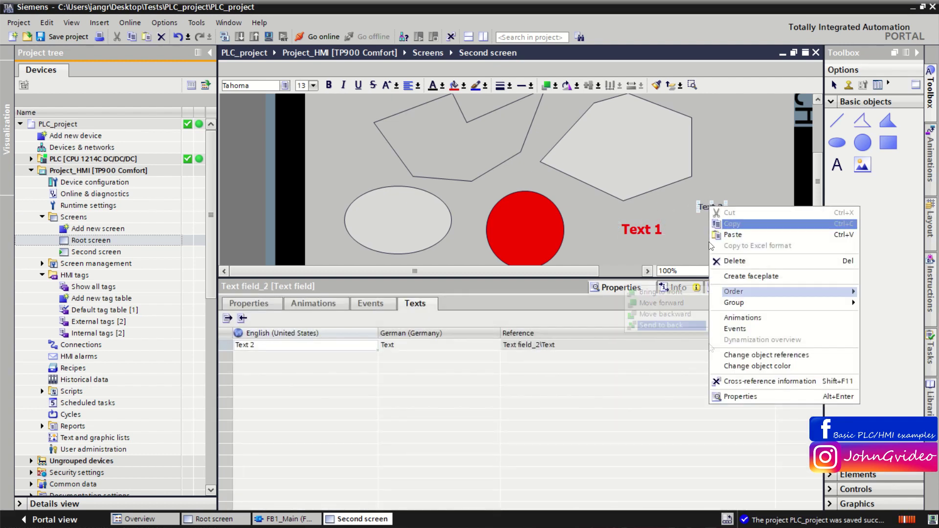
{"action": "left_click", "coordinate": [729, 397]}
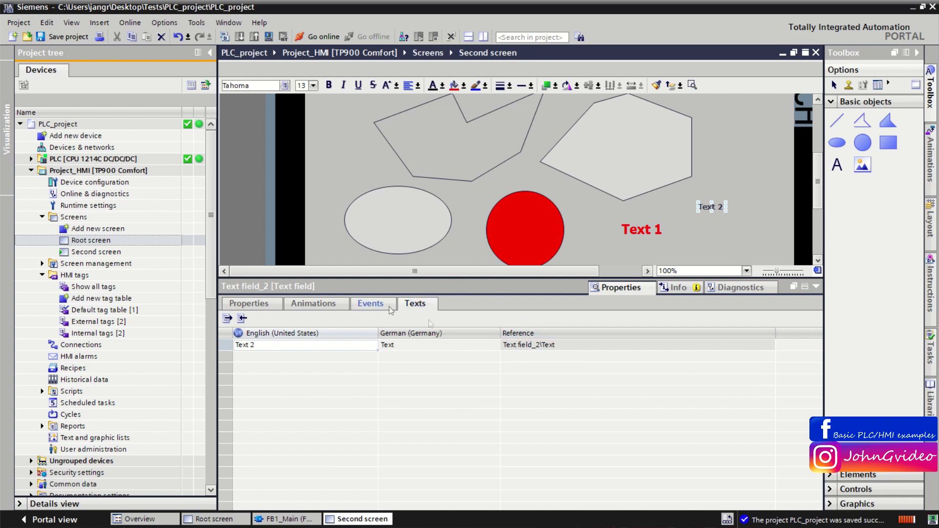
{"action": "left_click", "coordinate": [227, 347]}
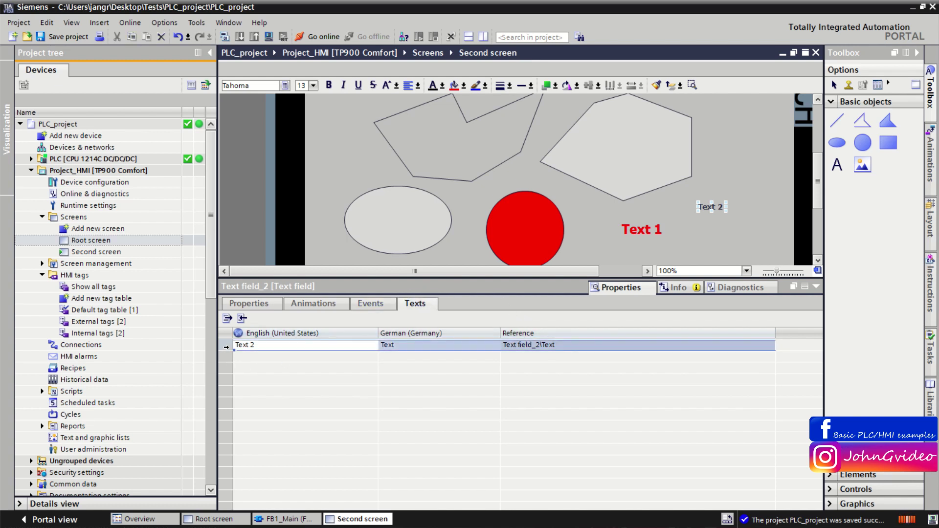
Place a graphic view below the rectangle on the second screen and enlarge it downwards and to the right
{"action": "left_click", "coordinate": [815, 287]}
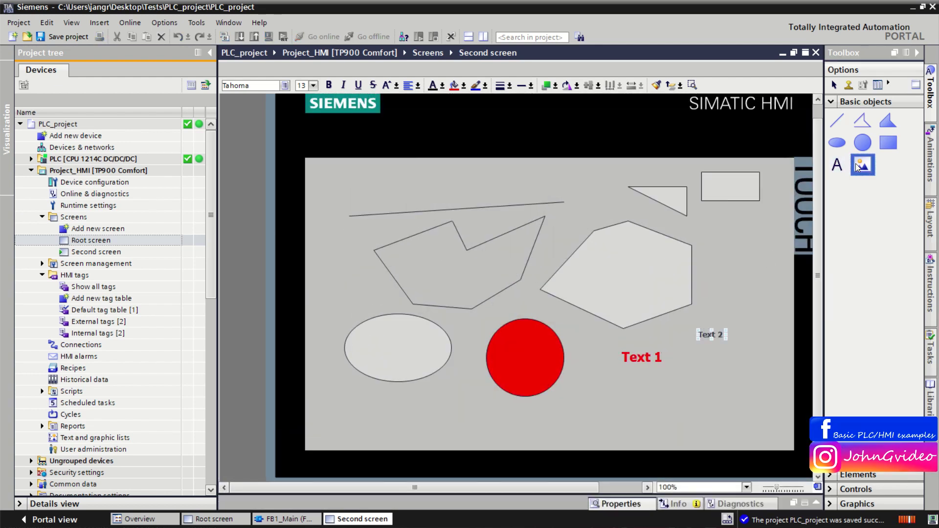
{"action": "left_click_drag", "start_coordinate": [859, 169], "coordinate": [707, 235]}
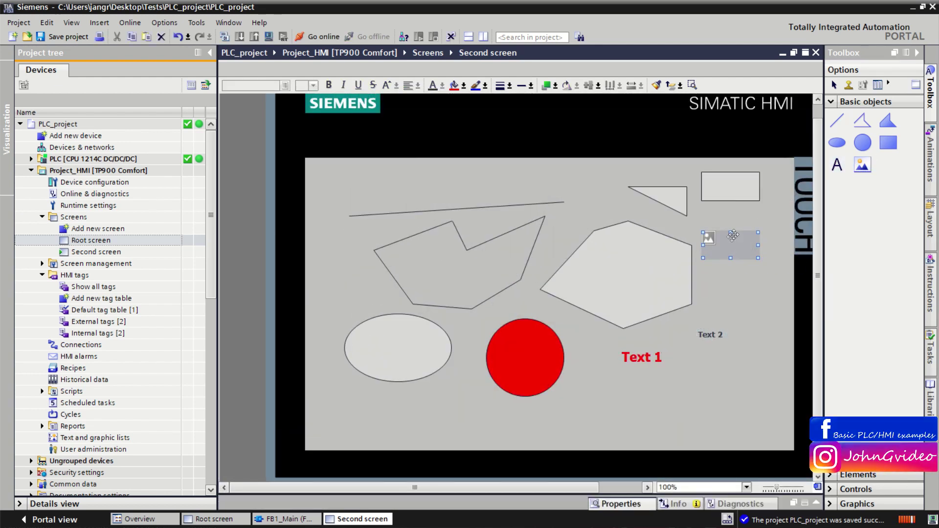
{"action": "left_click_drag", "start_coordinate": [757, 257], "coordinate": [778, 292]}
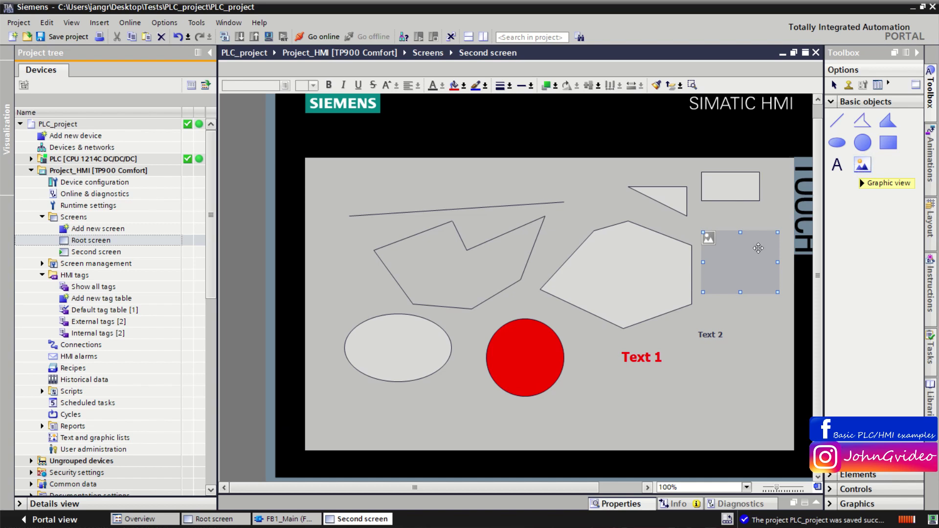
Assign the Home graphic to the new graphic view in its general properties
{"action": "scroll", "coordinate": [757, 251], "scroll_direction": "down", "scroll_amount": 2}
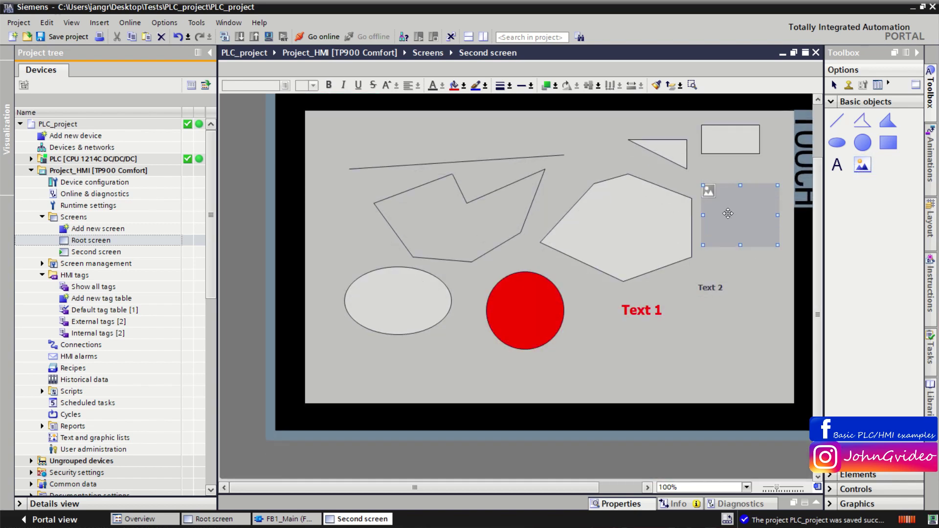
{"action": "right_click", "coordinate": [728, 214]}
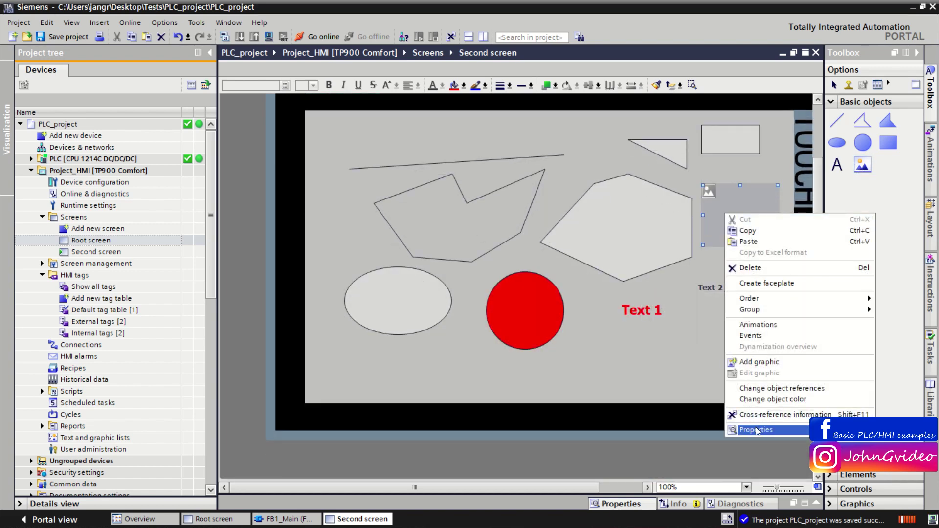
{"action": "left_click", "coordinate": [757, 430]}
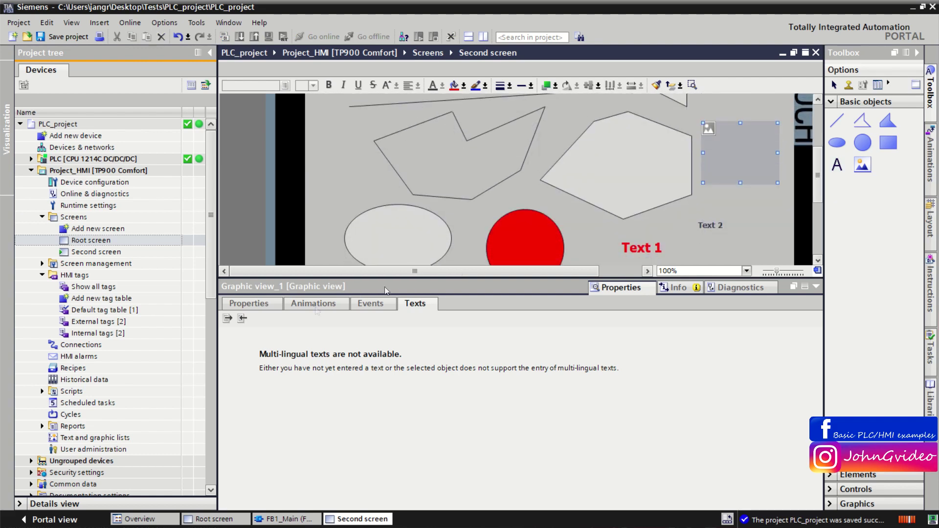
{"action": "left_click", "coordinate": [264, 302]}
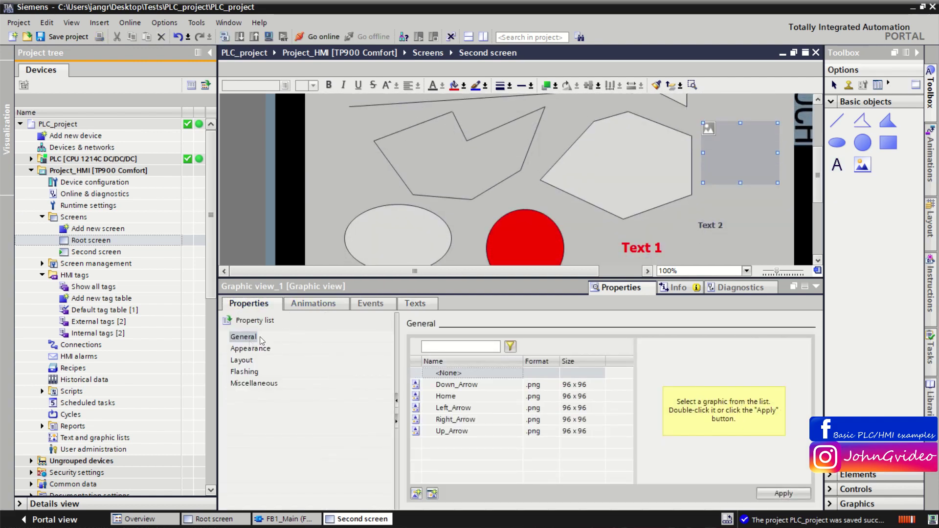
{"action": "left_click", "coordinate": [244, 338]}
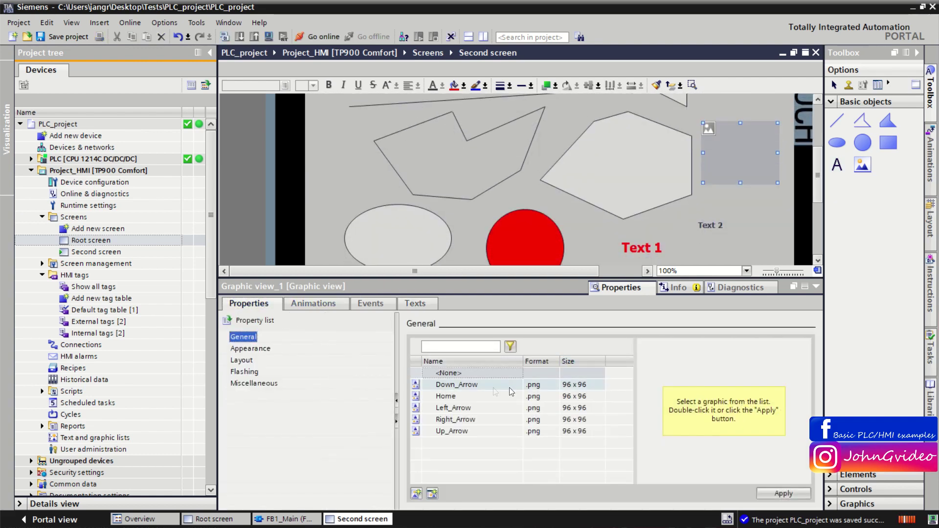
{"action": "left_click", "coordinate": [451, 398]}
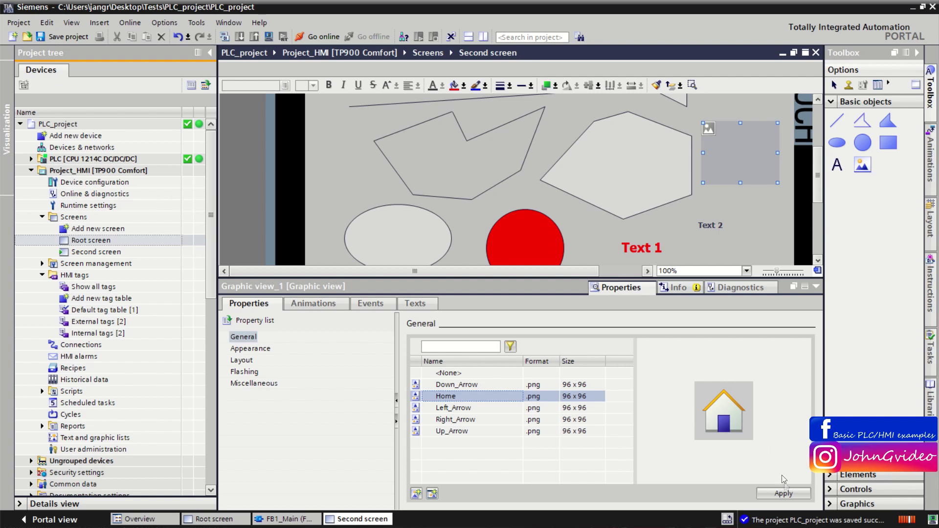
{"action": "left_click", "coordinate": [784, 495]}
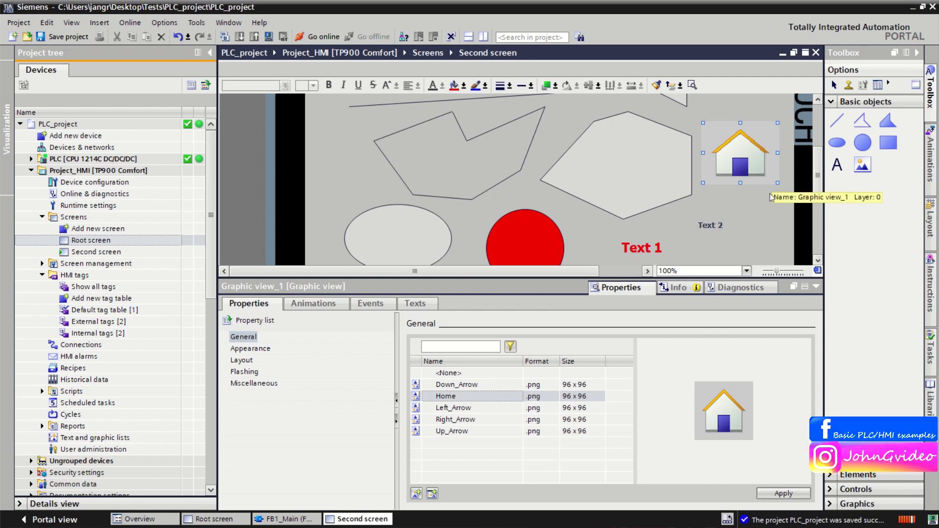
Replace the graphic view's image with the Down_Arrow graphic and collapse the properties area
{"action": "left_click", "coordinate": [470, 386]}
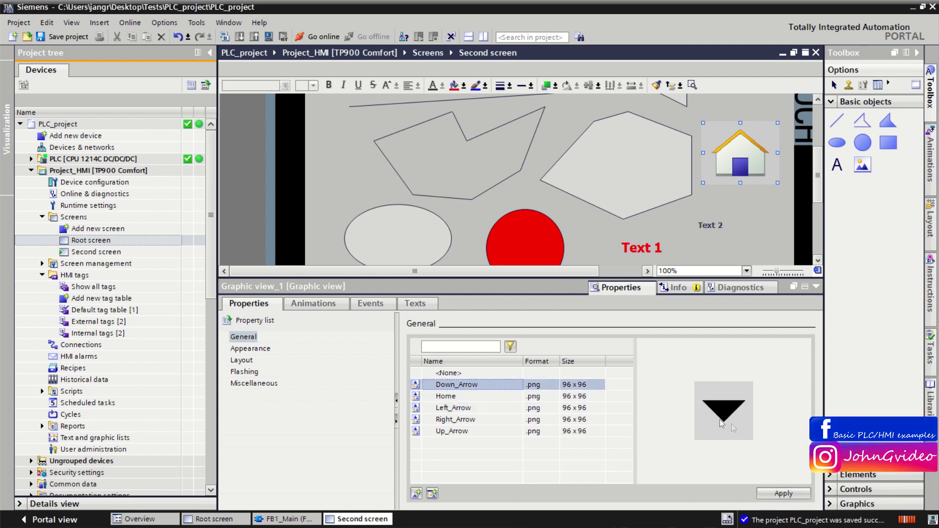
{"action": "left_click", "coordinate": [776, 494]}
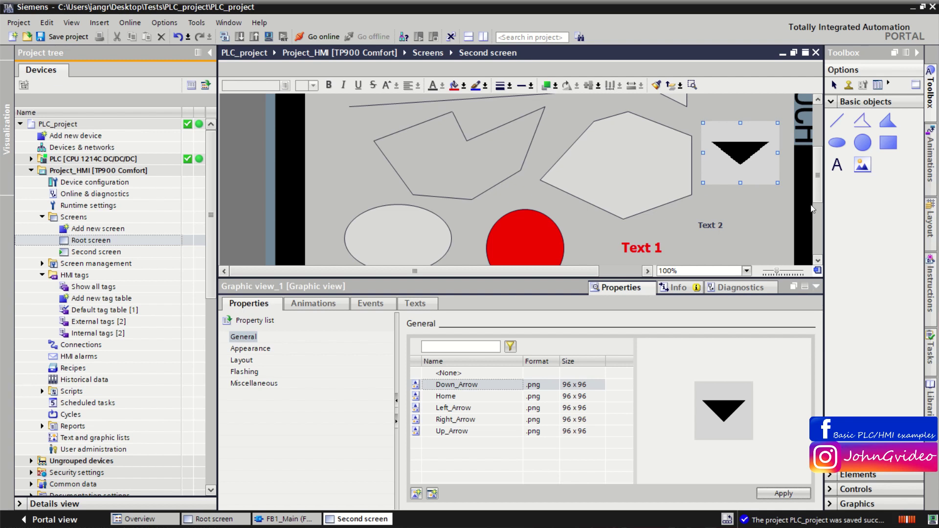
{"action": "left_click", "coordinate": [817, 288]}
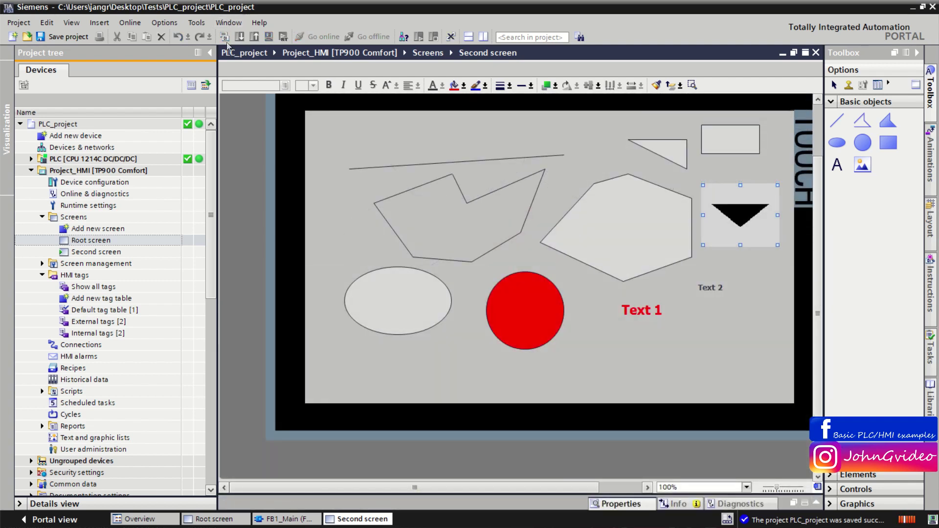
Make room for the second screen's layer list, enlarge it, and collapse Layer_0 and Layer_1
{"action": "left_click", "coordinate": [211, 53]}
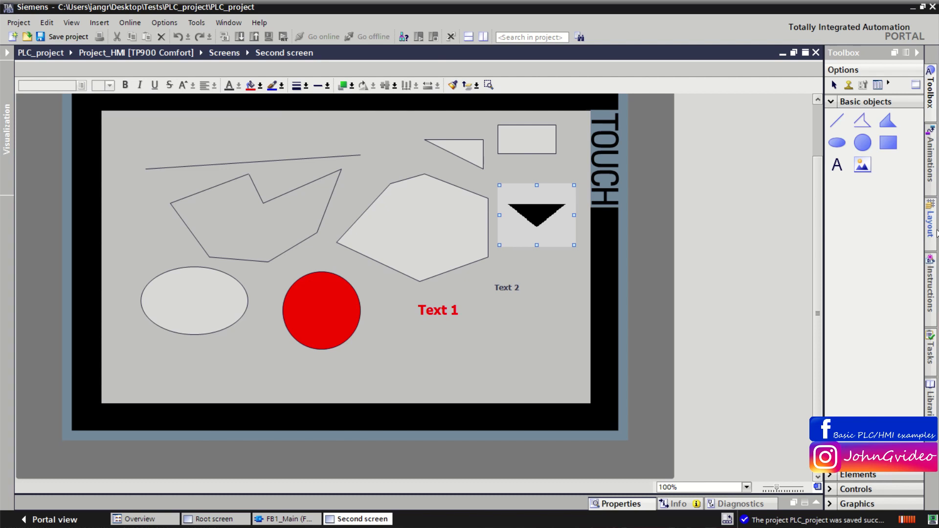
{"action": "left_click", "coordinate": [930, 230]}
{"action": "left_click_drag", "start_coordinate": [823, 213], "coordinate": [728, 181]}
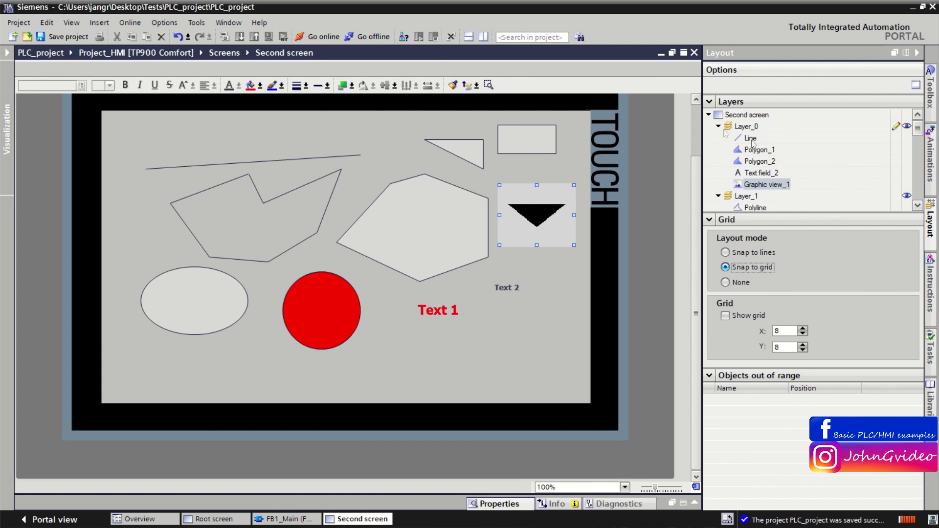
{"action": "left_click_drag", "start_coordinate": [814, 215], "coordinate": [795, 338]}
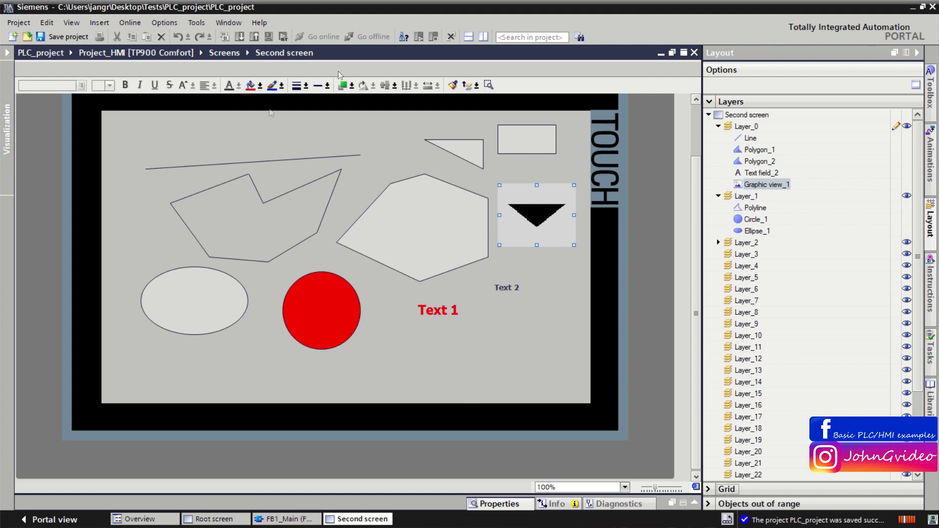
{"action": "left_click", "coordinate": [719, 127]}
{"action": "left_click", "coordinate": [718, 138]}
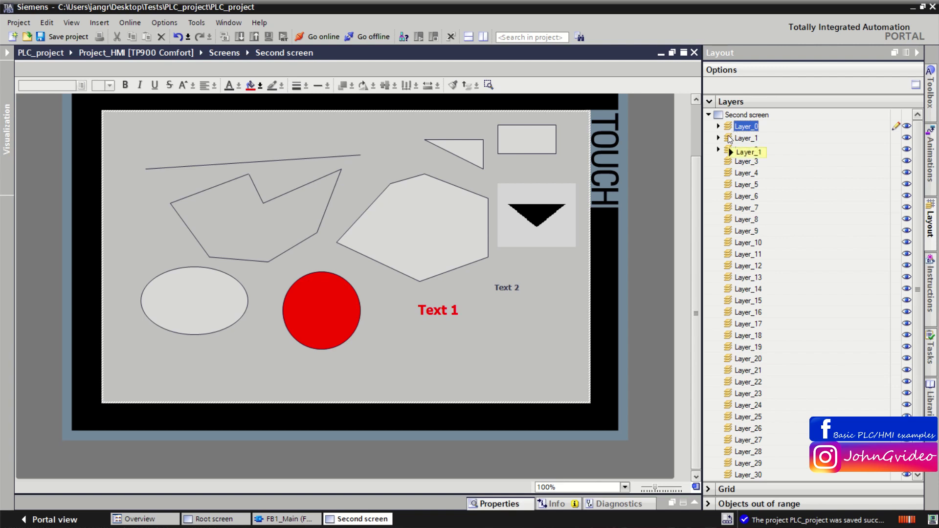
Hide Layer_1 and show it again, and toggle the visibility of Layer_2, leaving both layers shown
{"action": "left_click", "coordinate": [906, 139]}
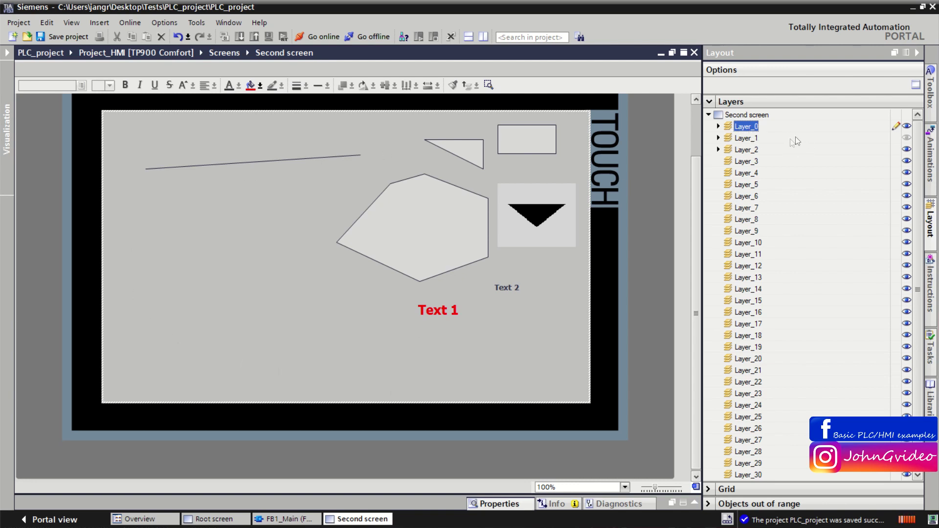
{"action": "left_click", "coordinate": [908, 139]}
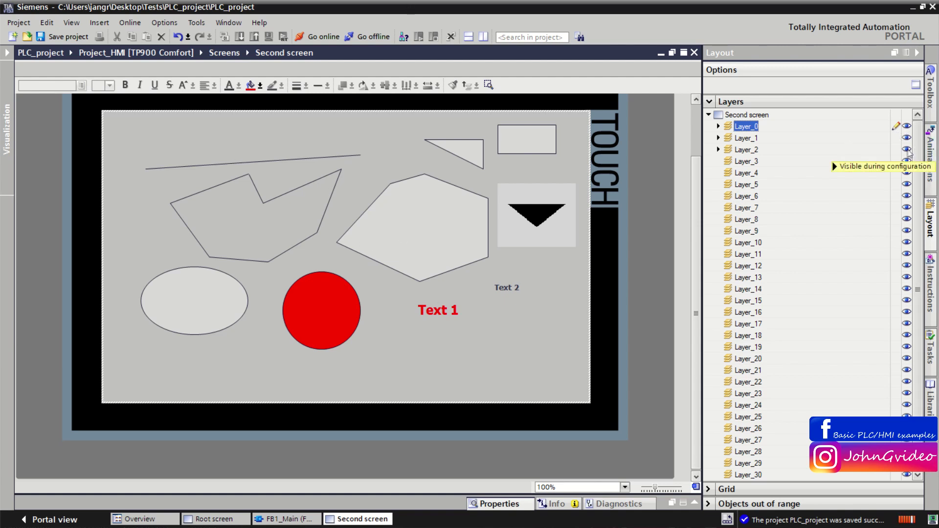
{"action": "left_click", "coordinate": [908, 150]}
{"action": "left_click", "coordinate": [907, 151]}
{"action": "left_click", "coordinate": [906, 152]}
{"action": "left_click", "coordinate": [907, 153]}
{"action": "left_click", "coordinate": [906, 154]}
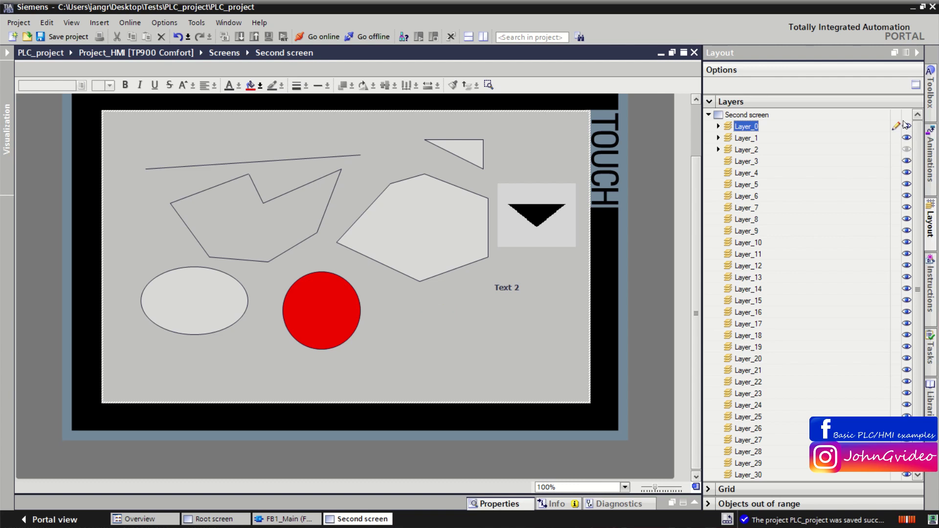
{"action": "left_click", "coordinate": [907, 152]}
{"action": "left_click", "coordinate": [908, 149]}
{"action": "left_click", "coordinate": [907, 149]}
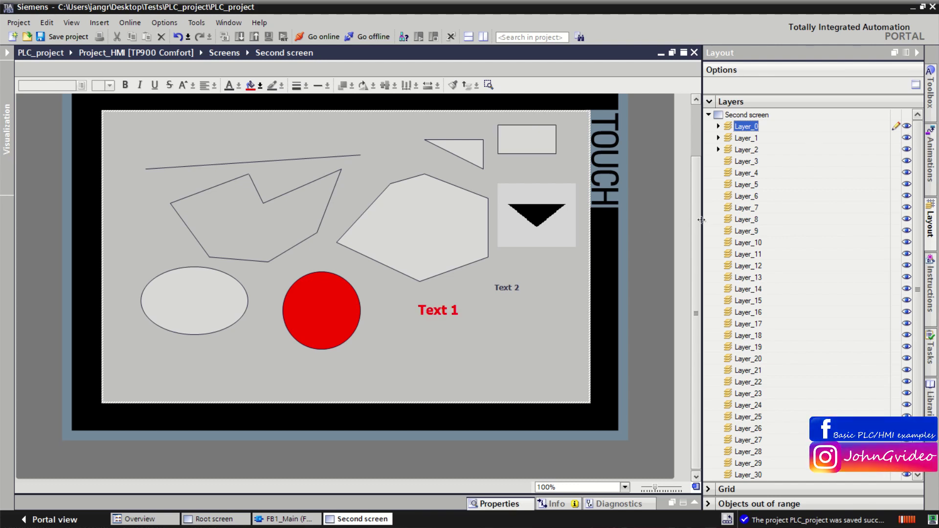
Expand Layer_0, Layer_1 and Layer_2, and locate Rectangle_1, Polygon_1 and Polygon_2 on the screen from the layer list
{"action": "scroll", "coordinate": [698, 222], "scroll_direction": "up", "scroll_amount": 1}
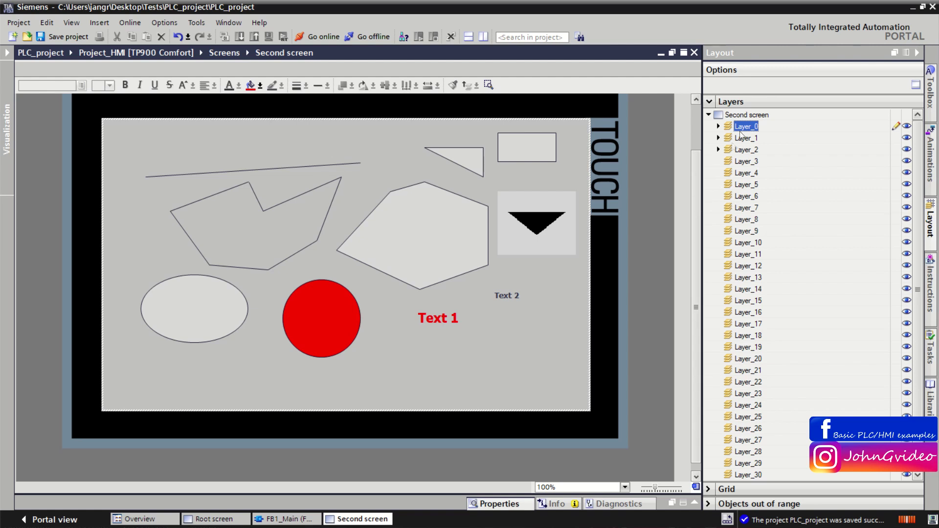
{"action": "left_click", "coordinate": [718, 149]}
{"action": "left_click", "coordinate": [718, 138]}
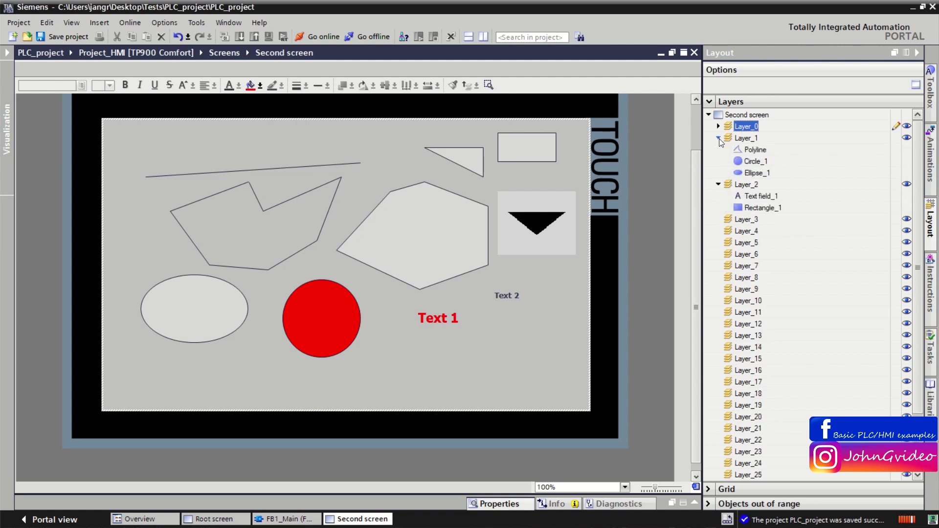
{"action": "left_click", "coordinate": [719, 126]}
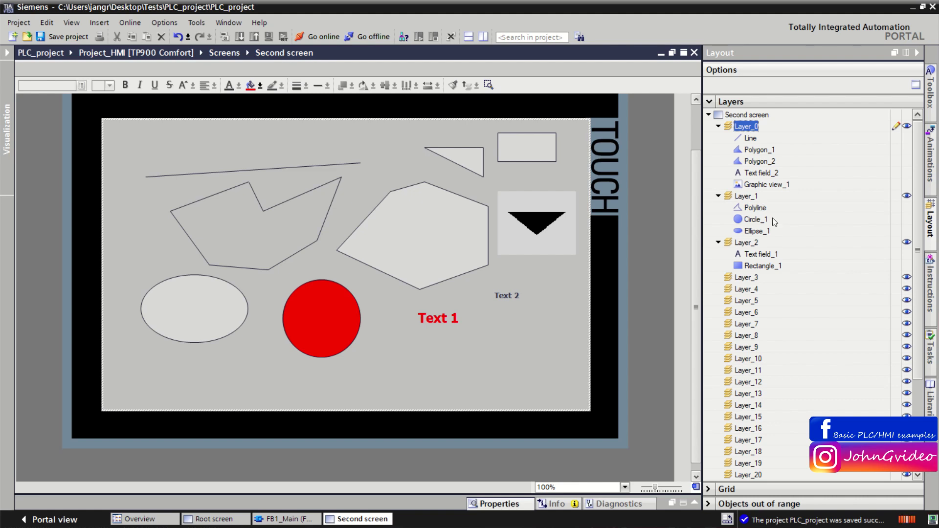
{"action": "left_click", "coordinate": [774, 267]}
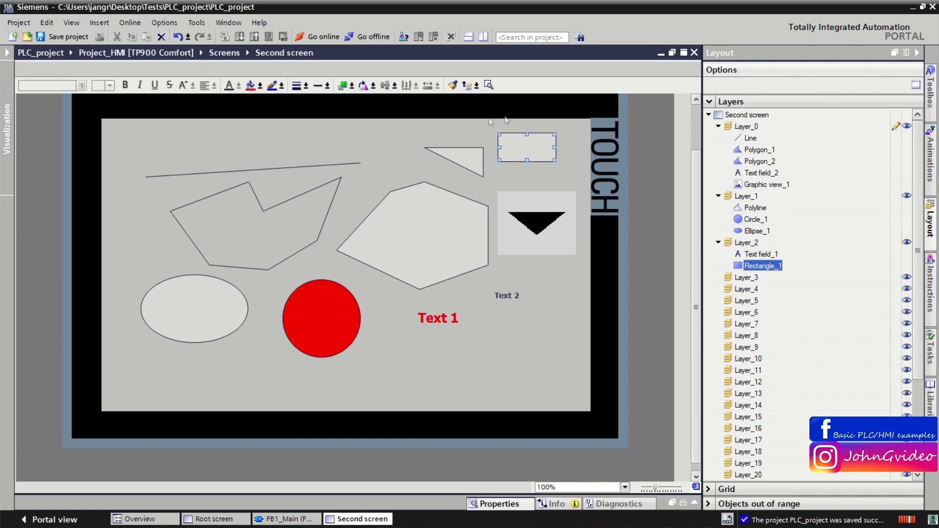
{"action": "left_click", "coordinate": [768, 149]}
{"action": "left_click", "coordinate": [771, 162]}
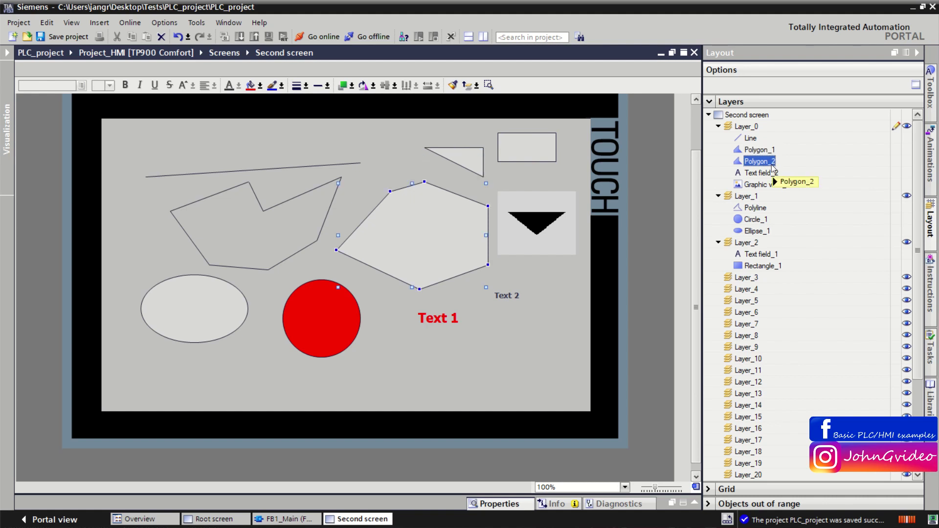
Collapse the layer list and turn on the grid display for the second screen
{"action": "left_click", "coordinate": [708, 102]}
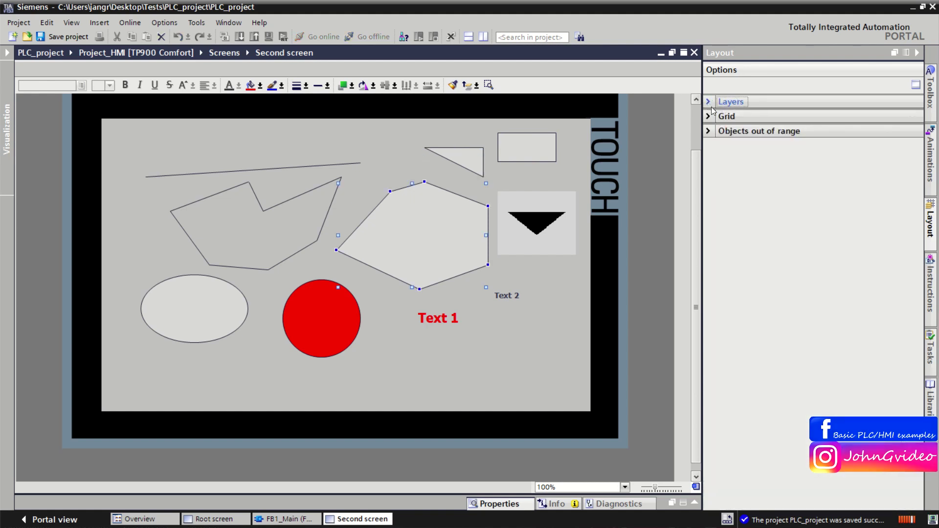
{"action": "left_click", "coordinate": [709, 116]}
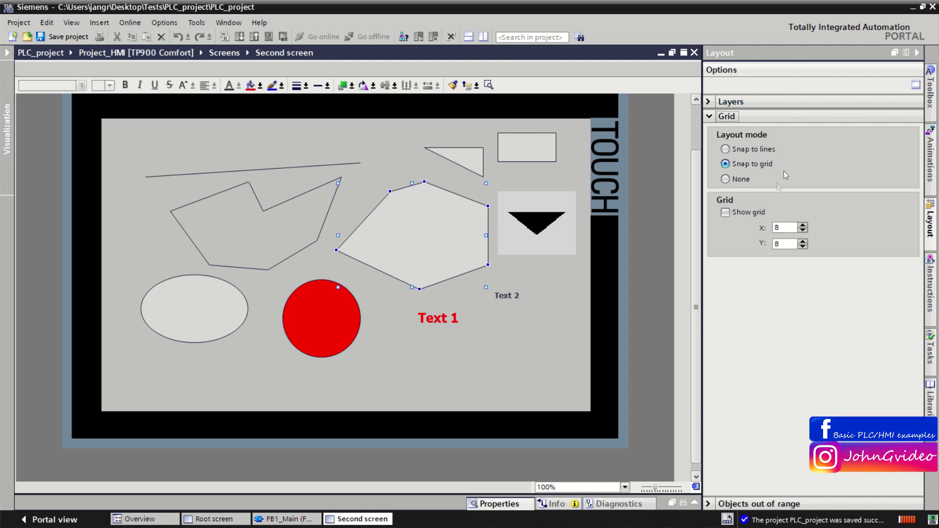
{"action": "left_click", "coordinate": [725, 213]}
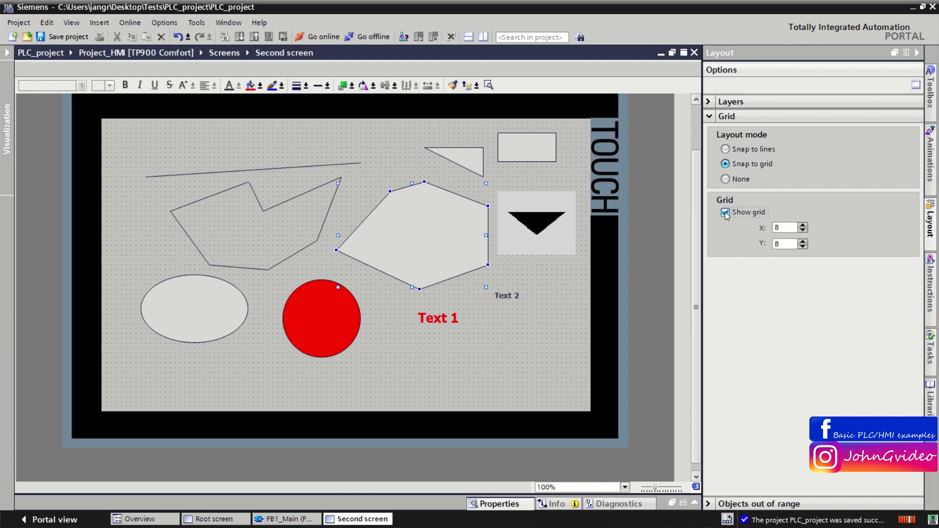